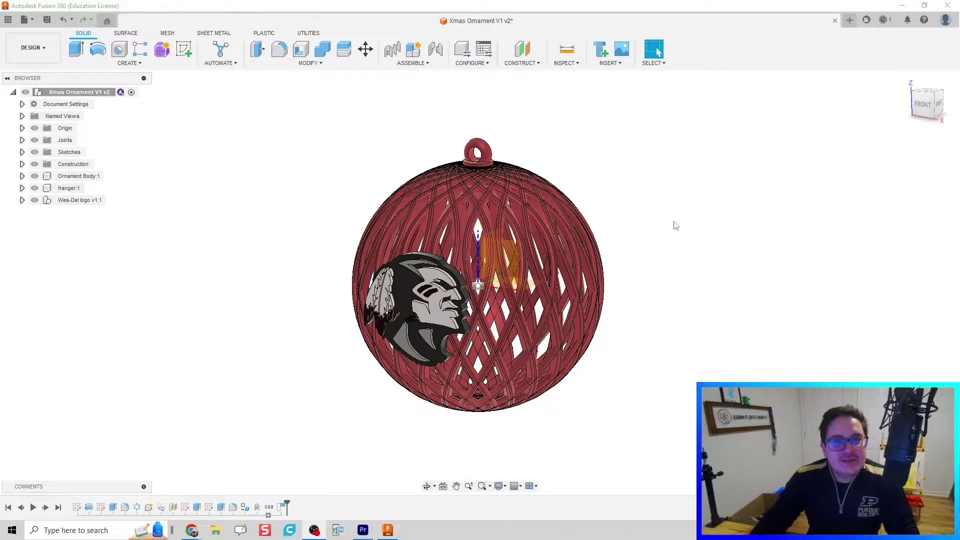
# Open a new untitled design tab next to Xmas Ornament and start a sketch in it.
pyautogui.click(849, 20)
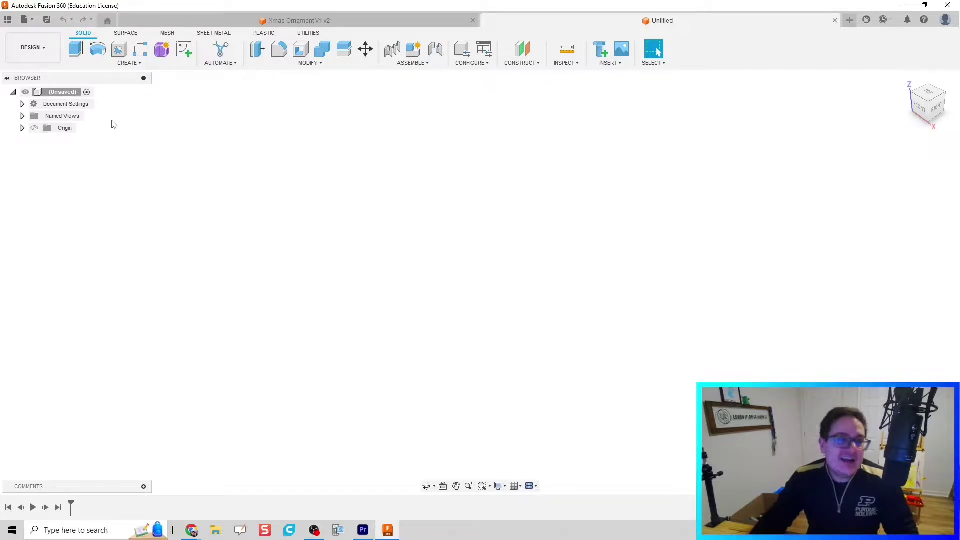
pyautogui.click(395, 24)
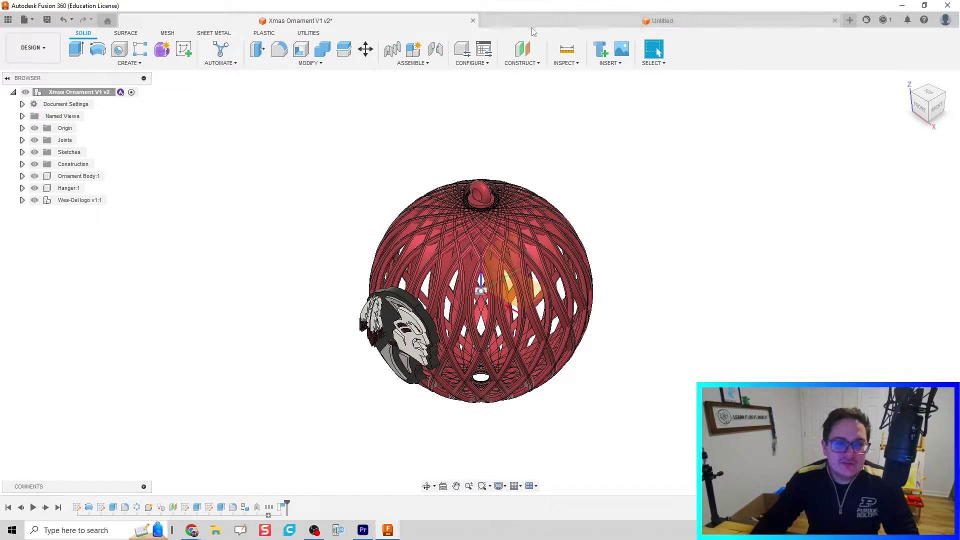
pyautogui.click(614, 22)
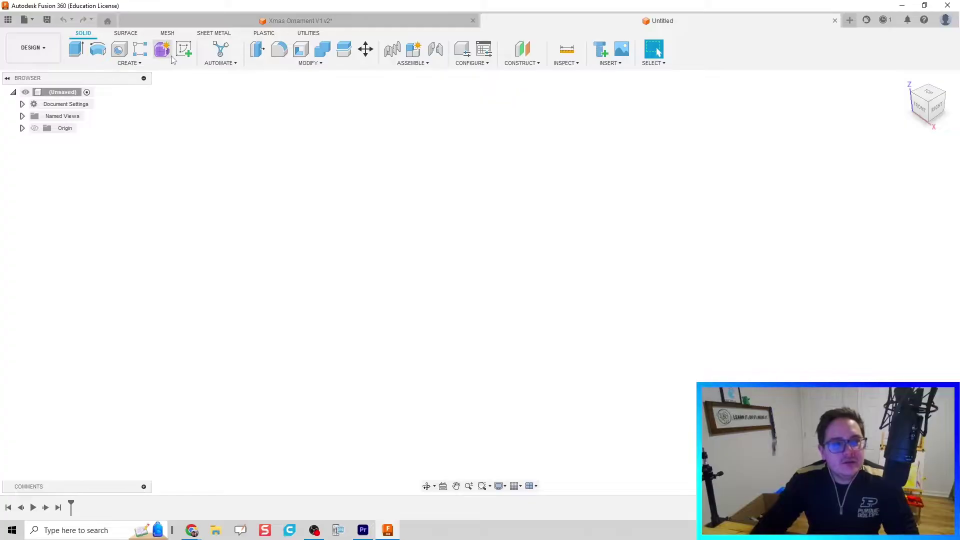
pyautogui.click(184, 49)
# On the front plane, draw a 3.50 diameter circle centred on the origin.
pyautogui.click(511, 293)
pyautogui.moveTo(523, 342); pyautogui.dragTo(518, 289, button='middle')
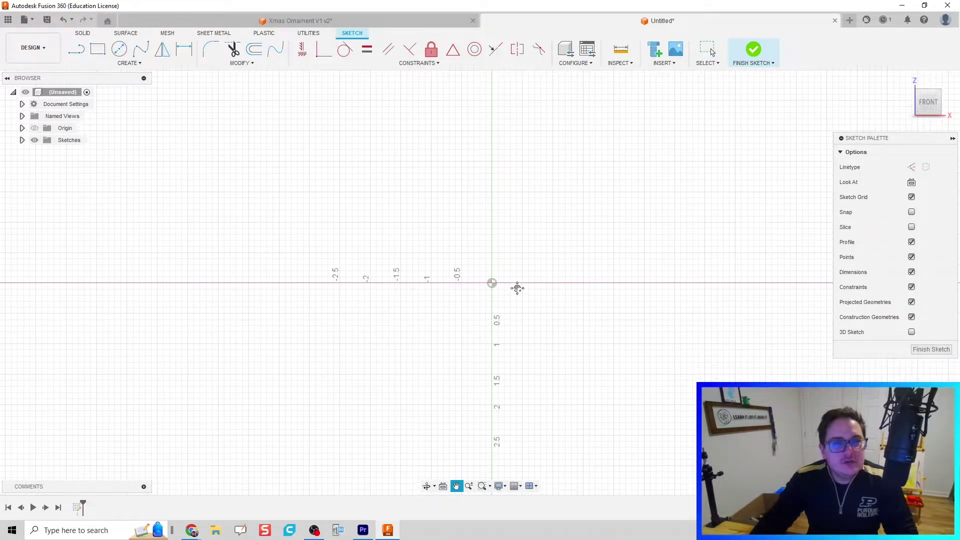
pyautogui.press('c')
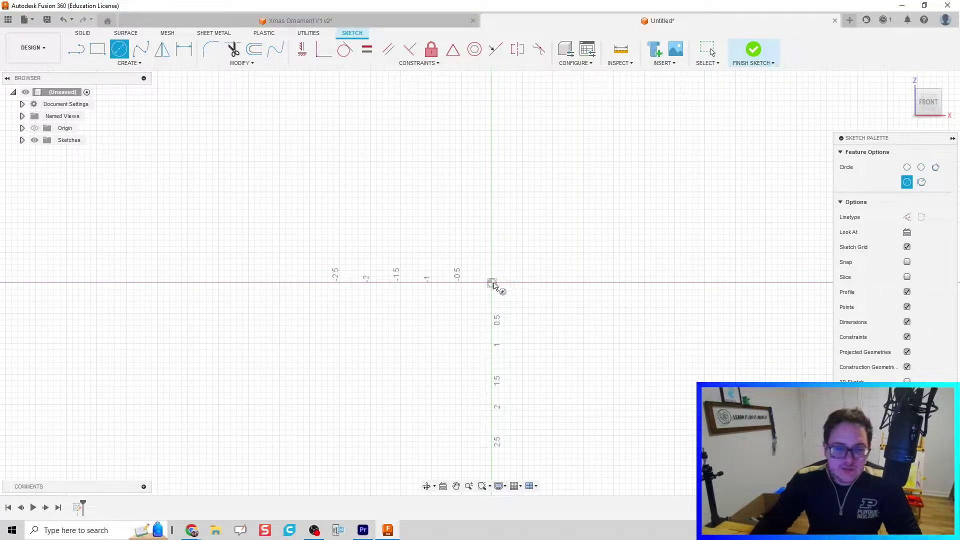
pyautogui.click(492, 283)
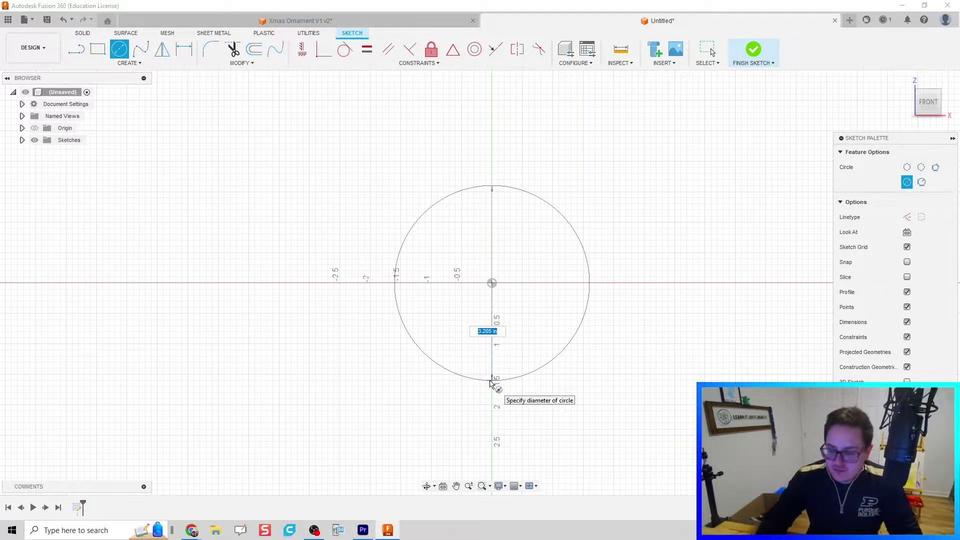
pyautogui.write('3.5')
pyautogui.press('Return')
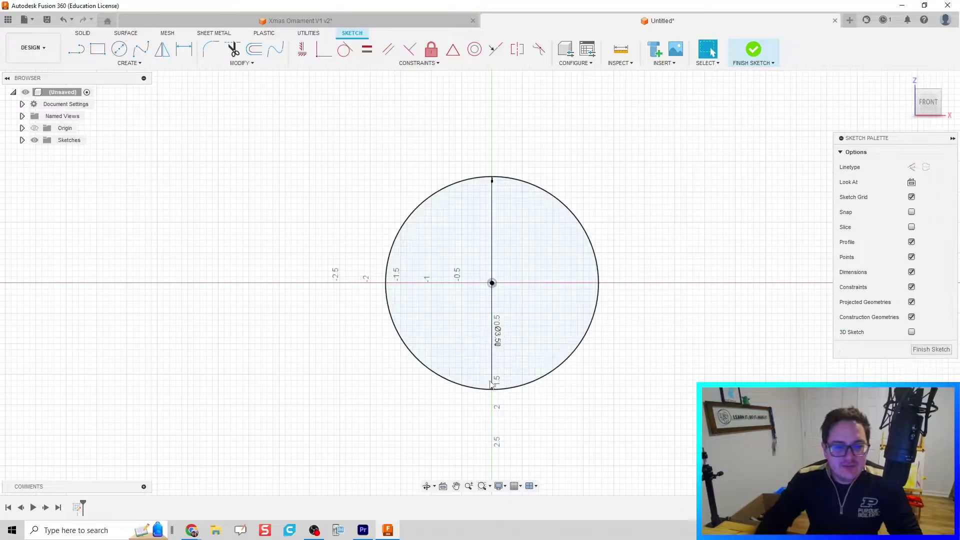
pyautogui.press('Escape')
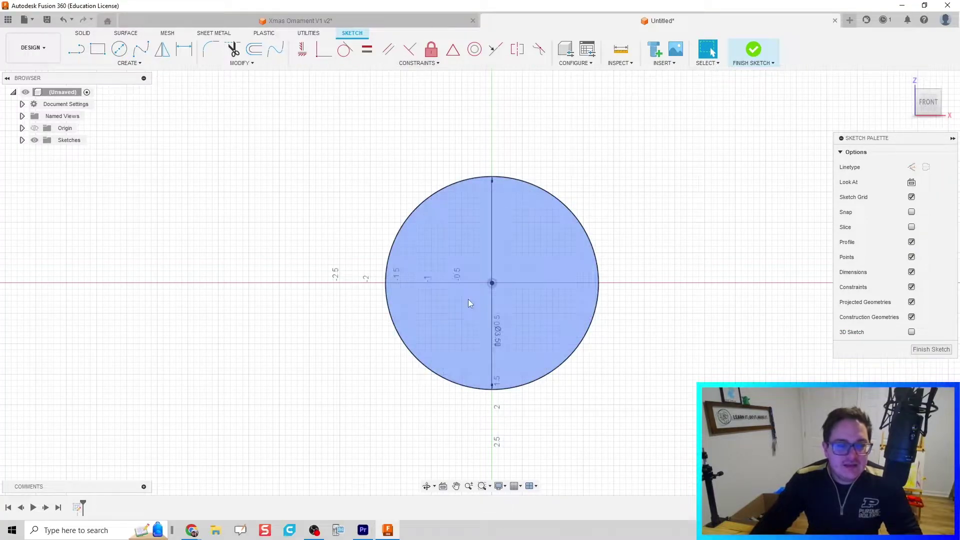
# Draw a second concentric 3.75 diameter circle on the origin.
pyautogui.press('c')
pyautogui.click(492, 283)
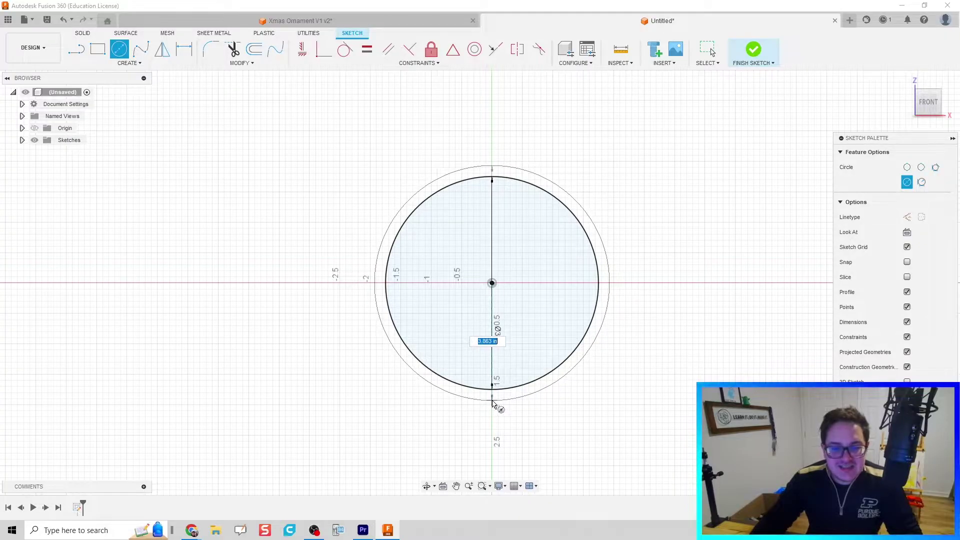
pyautogui.write('3.75')
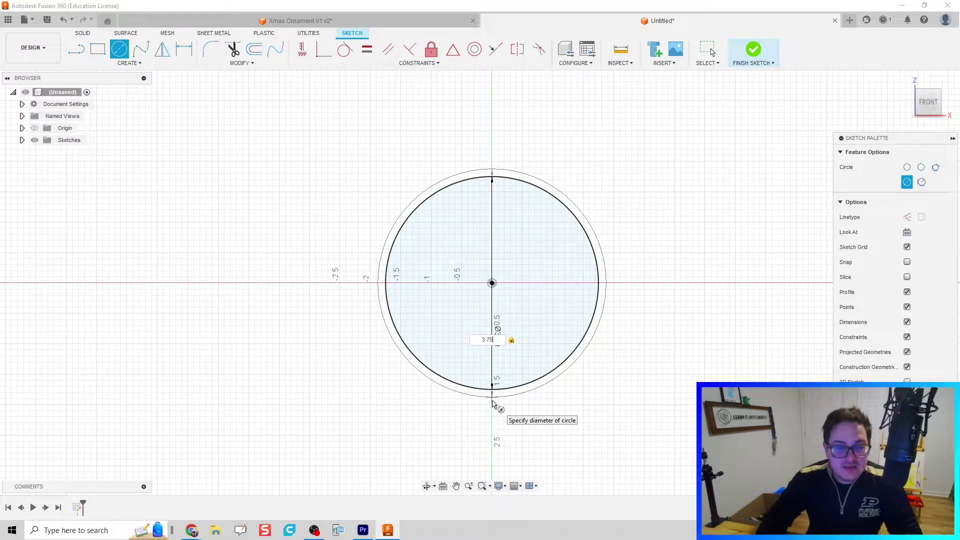
pyautogui.press('Return')
pyautogui.press('Escape')
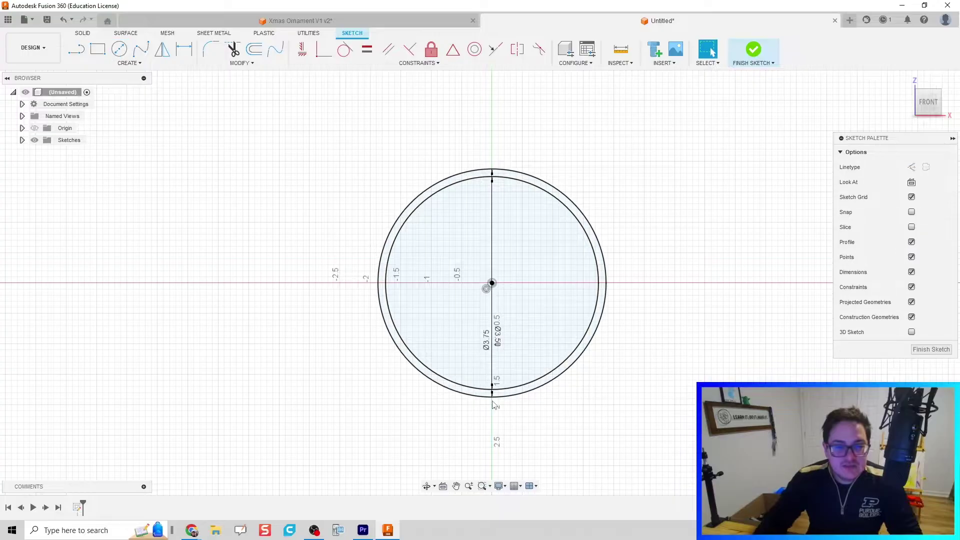
pyautogui.scroll(-2, 551, 291)
pyautogui.scroll(4, 551, 291)
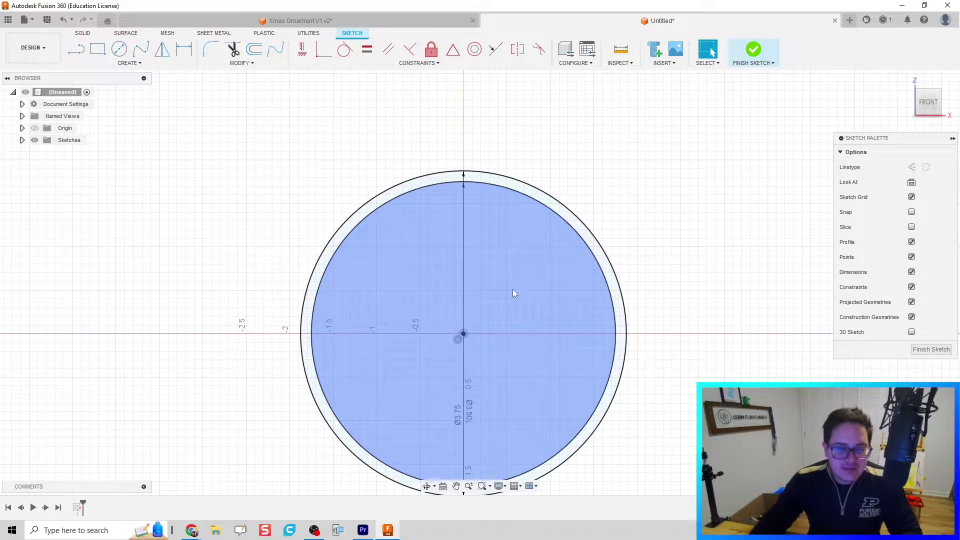
# Draw a vertical line through the origin spanning both circles.
pyautogui.press('l')
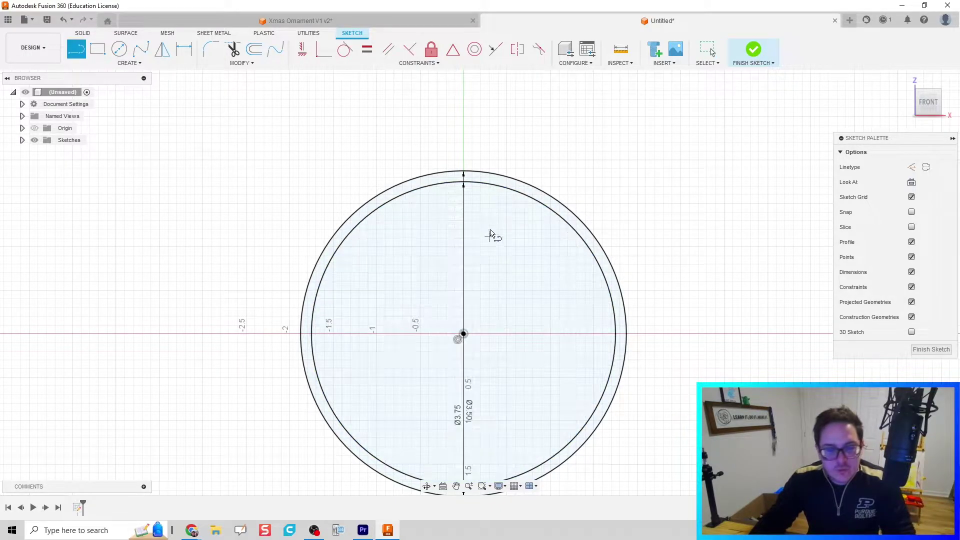
pyautogui.click(488, 176)
pyautogui.scroll(5, 489, 184)
pyautogui.doubleClick(485, 190)
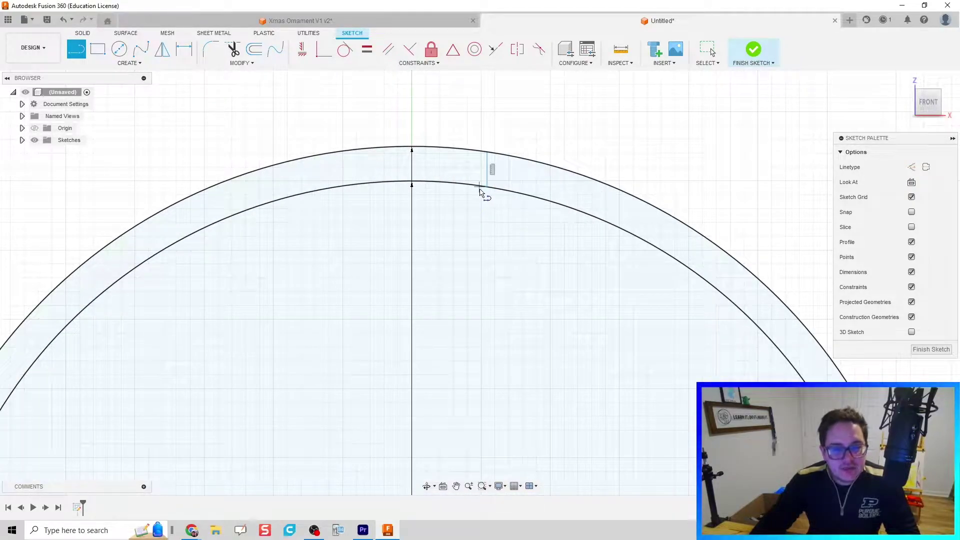
pyautogui.scroll(-6, 413, 240)
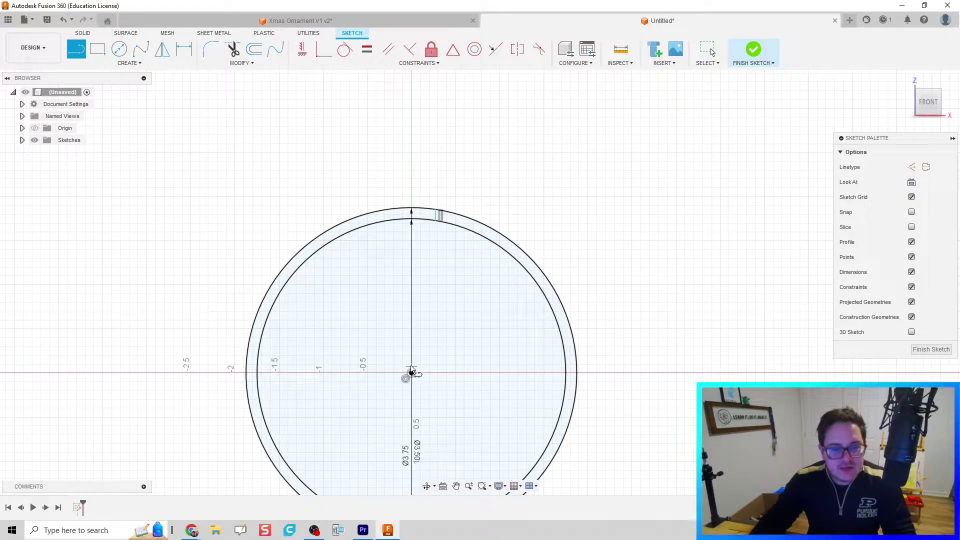
pyautogui.moveTo(408, 345); pyautogui.dragTo(407, 177, button='middle')
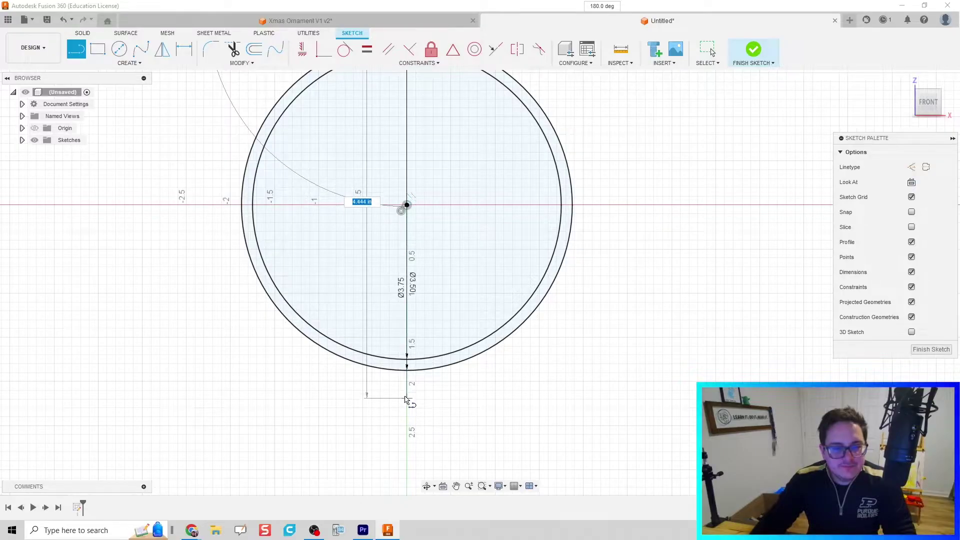
pyautogui.click(405, 391)
pyautogui.moveTo(443, 271); pyautogui.dragTo(455, 382, button='middle')
pyautogui.scroll(-2, 455, 381)
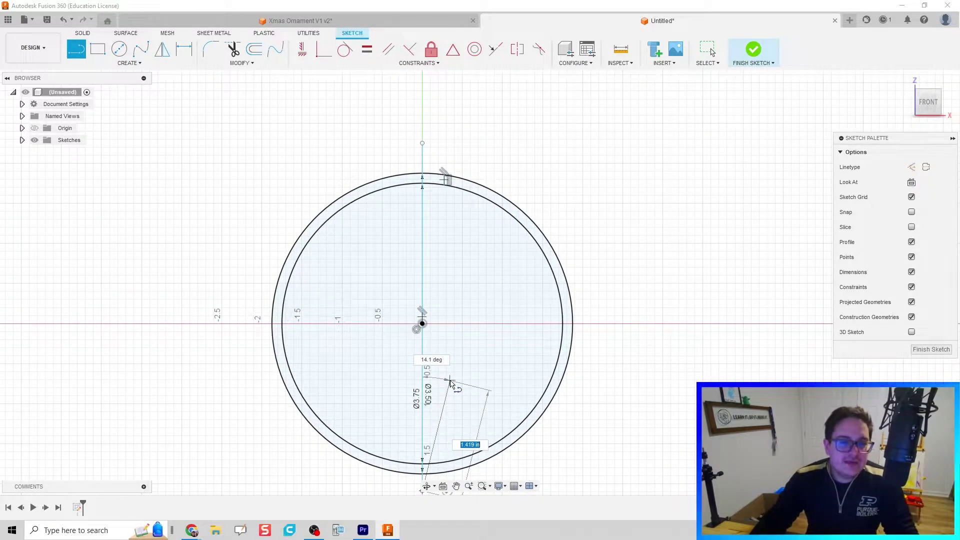
pyautogui.press('Escape')
pyautogui.click(422, 159)
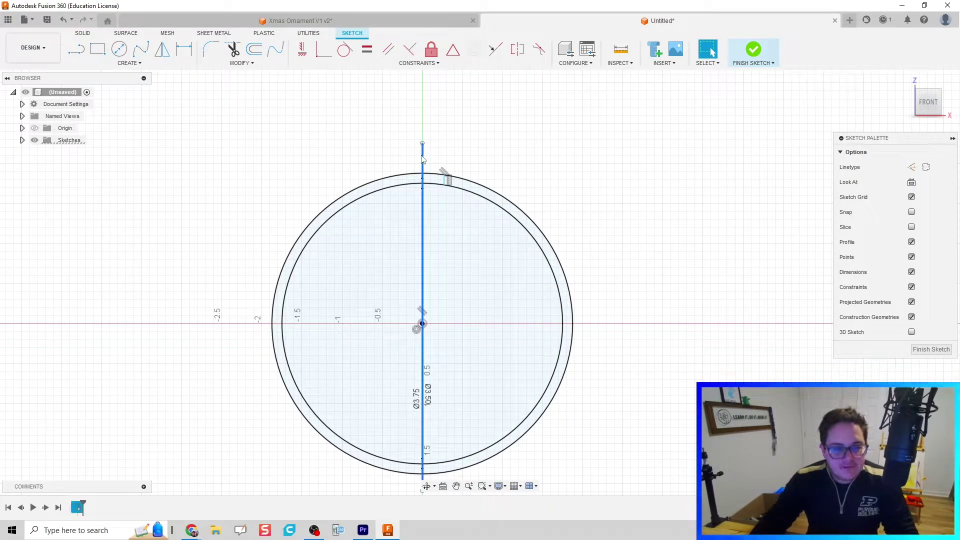
# Trim away the left halves of both circles and finish the sketch.
pyautogui.press('t')
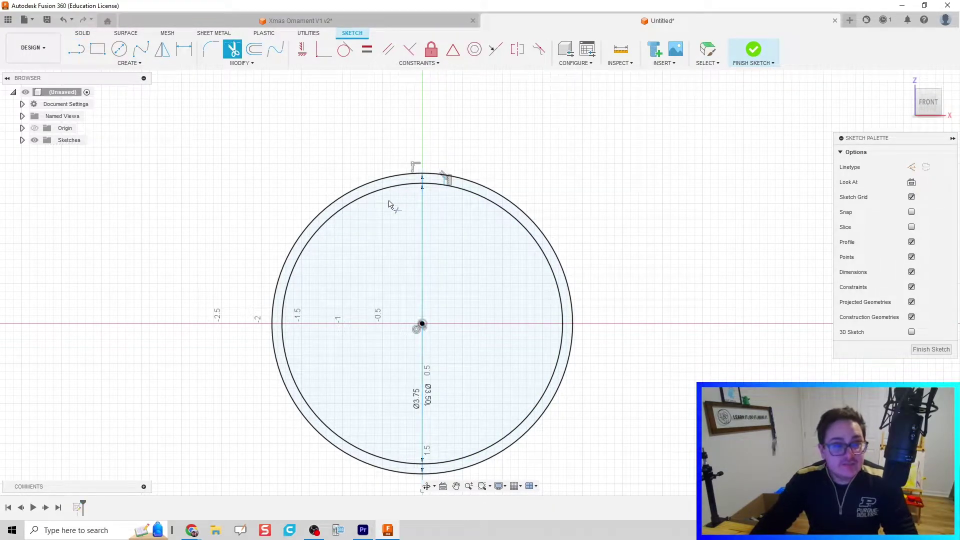
pyautogui.click(342, 196)
pyautogui.click(350, 208)
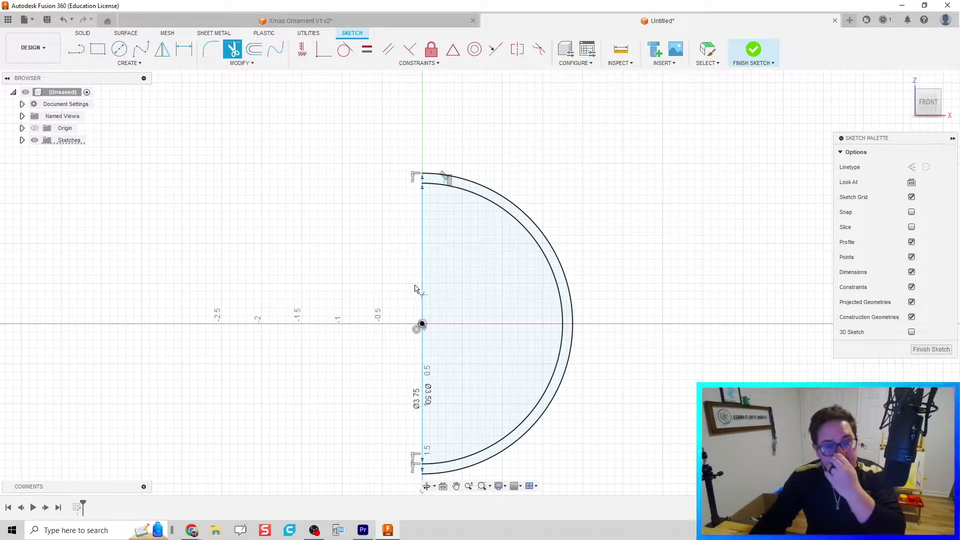
pyautogui.scroll(2, 434, 192)
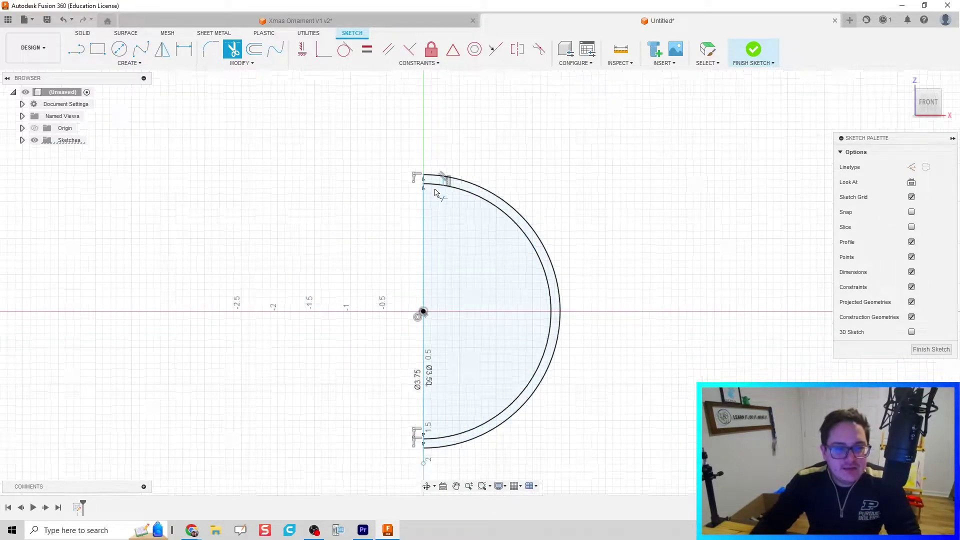
pyautogui.scroll(1, 435, 193)
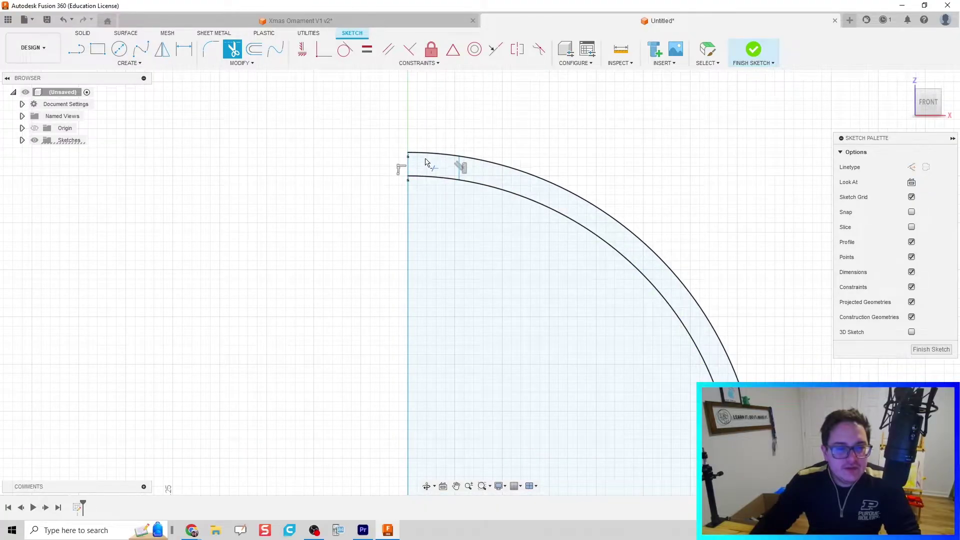
pyautogui.scroll(-2, 434, 238)
pyautogui.press('Escape')
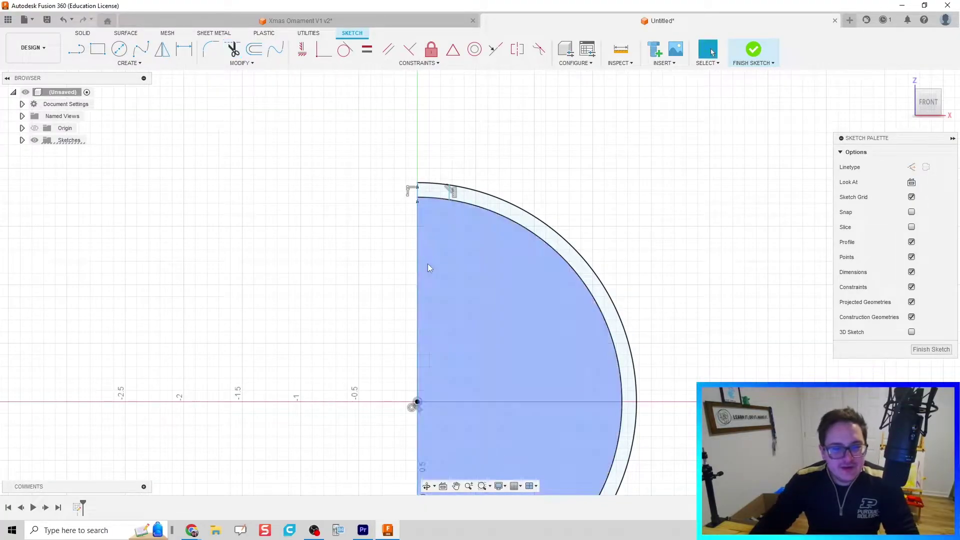
pyautogui.scroll(-3, 428, 263)
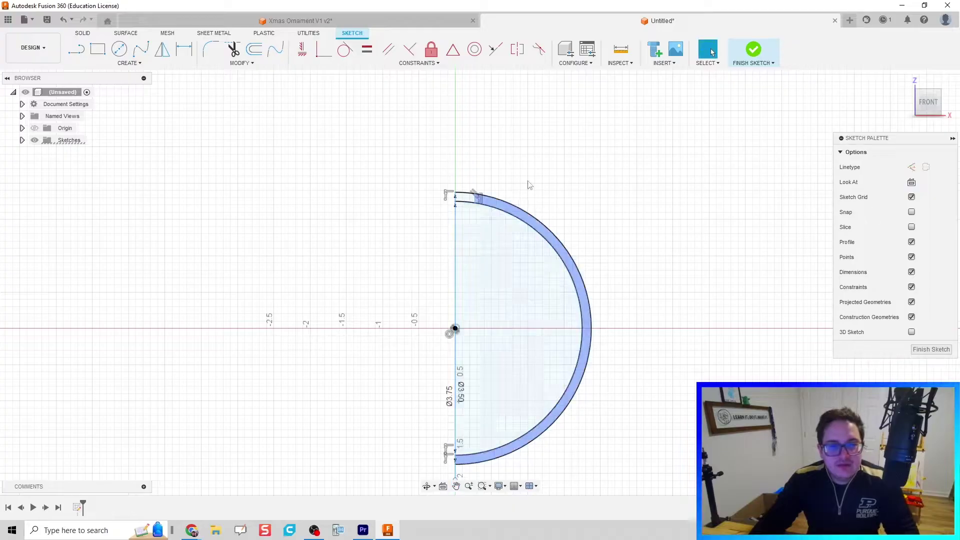
pyautogui.click(763, 46)
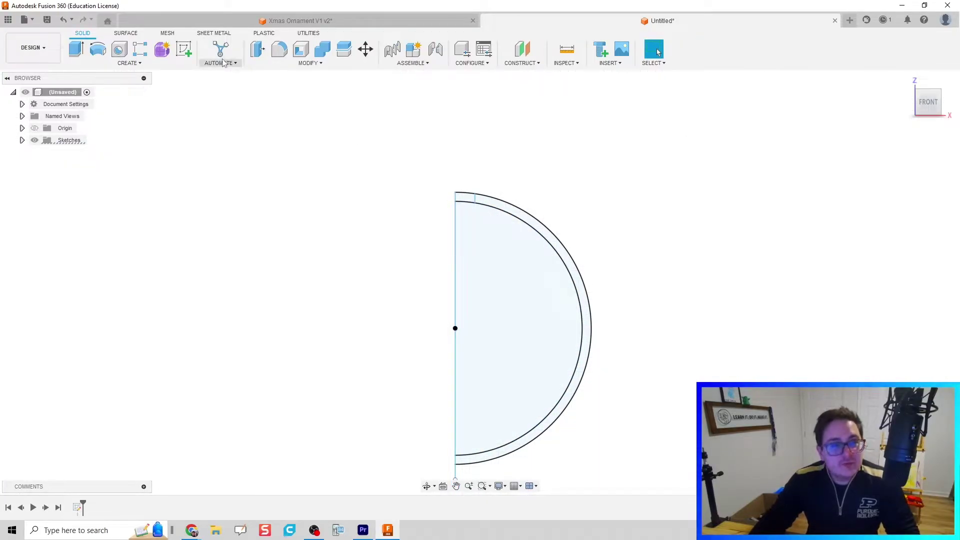
# Revolve the thin half-ring 360° around the vertical line into a hollow sphere.
pyautogui.click(101, 49)
pyautogui.click(531, 222)
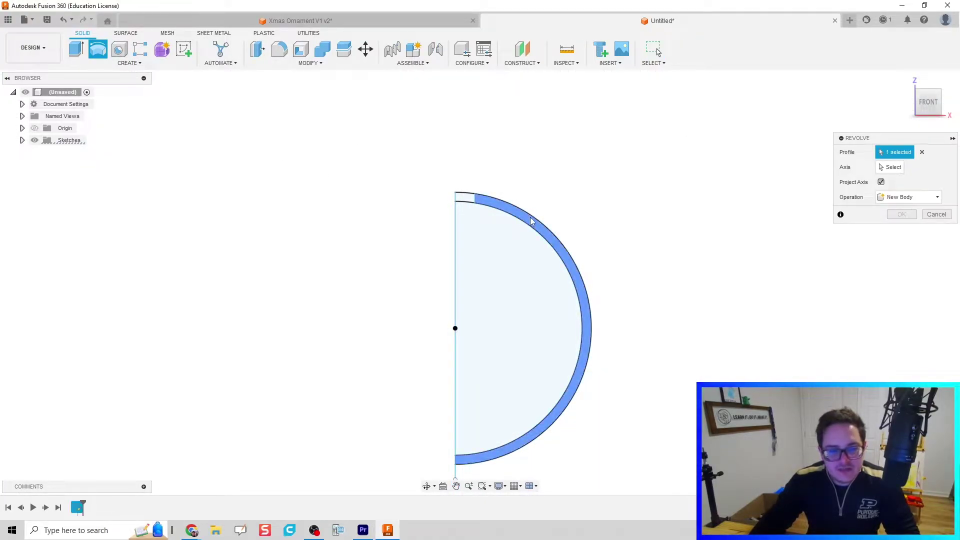
pyautogui.keyDown('shift'); pyautogui.moveTo(412, 186); pyautogui.dragTo(401, 208, button='middle'); pyautogui.keyUp('shift')
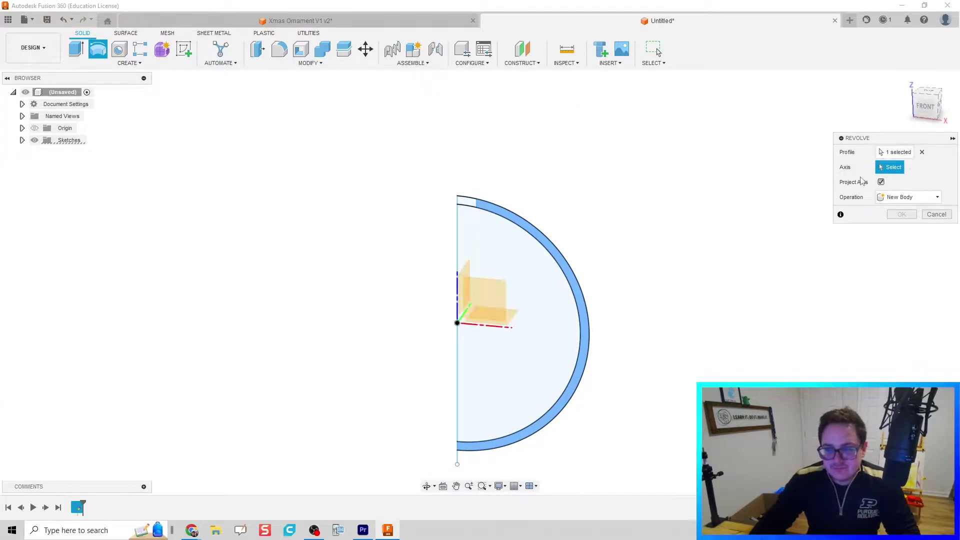
pyautogui.click(457, 260)
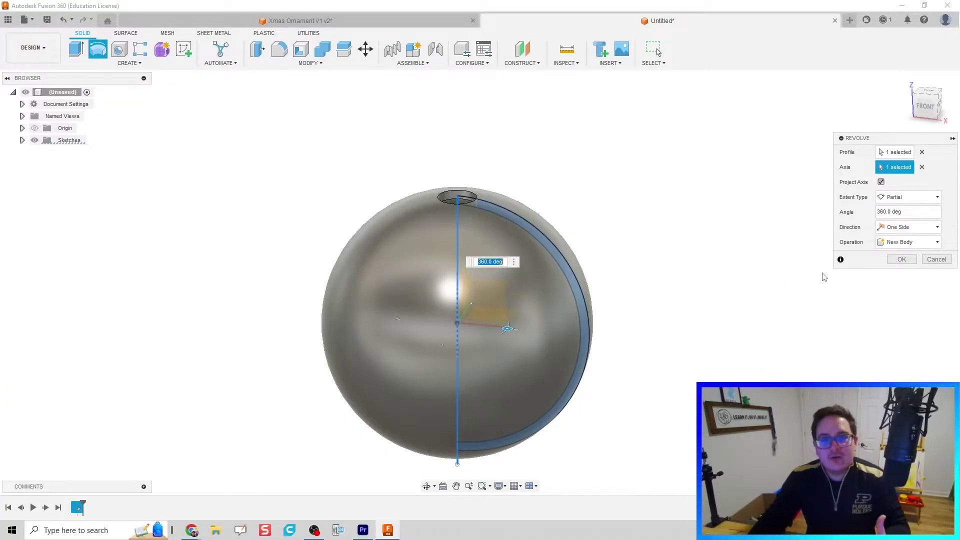
pyautogui.click(901, 260)
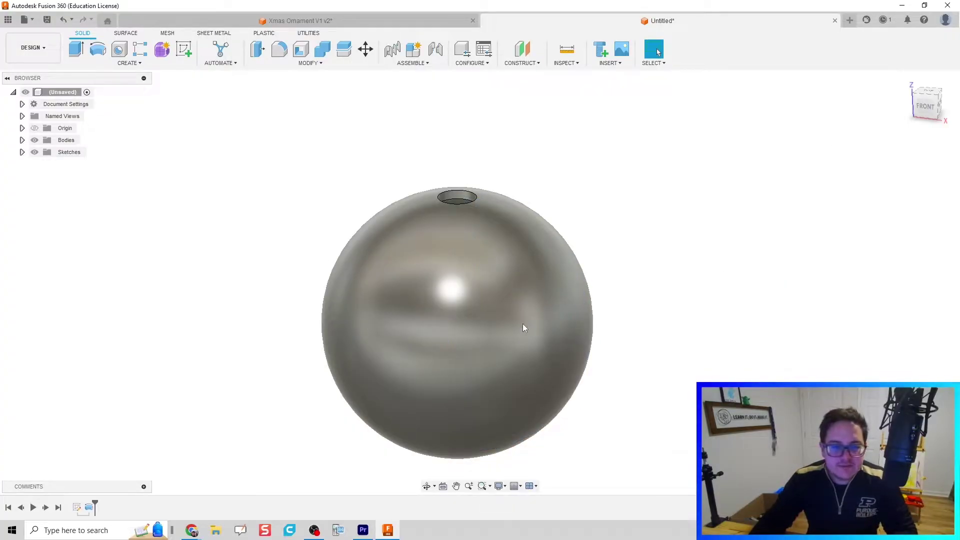
pyautogui.moveTo(454, 280); pyautogui.dragTo(459, 246)
pyautogui.moveTo(456, 284); pyautogui.dragTo(489, 227)
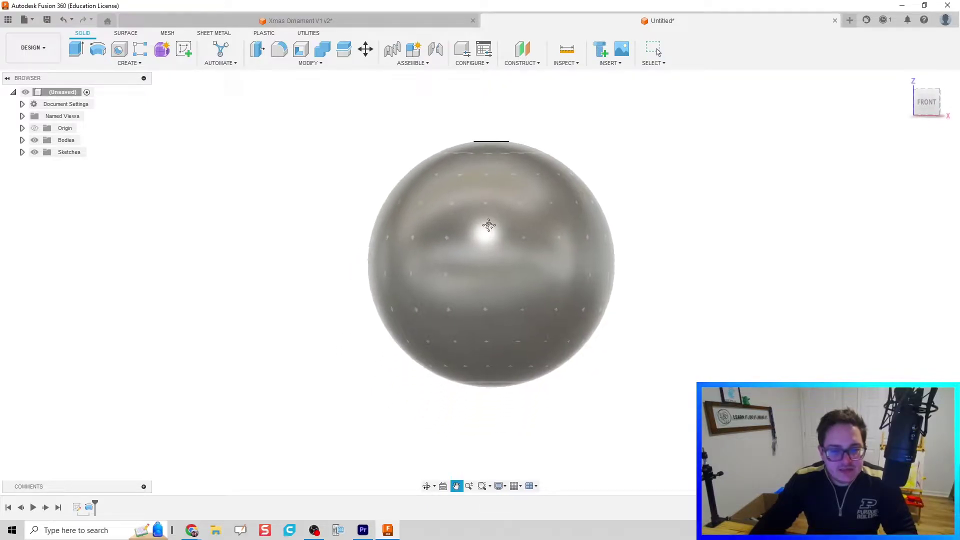
pyautogui.keyDown('shift'); pyautogui.moveTo(470, 270); pyautogui.dragTo(457, 278, button='middle'); pyautogui.keyUp('shift')
pyautogui.press('Escape')
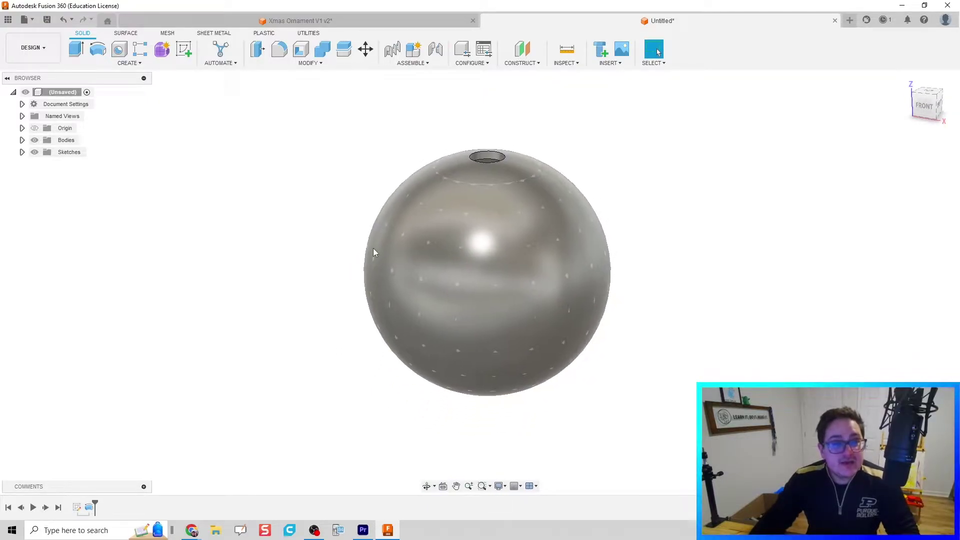
# In a new front-plane sketch, draw a spline curving from above the sphere to below it.
pyautogui.click(183, 53)
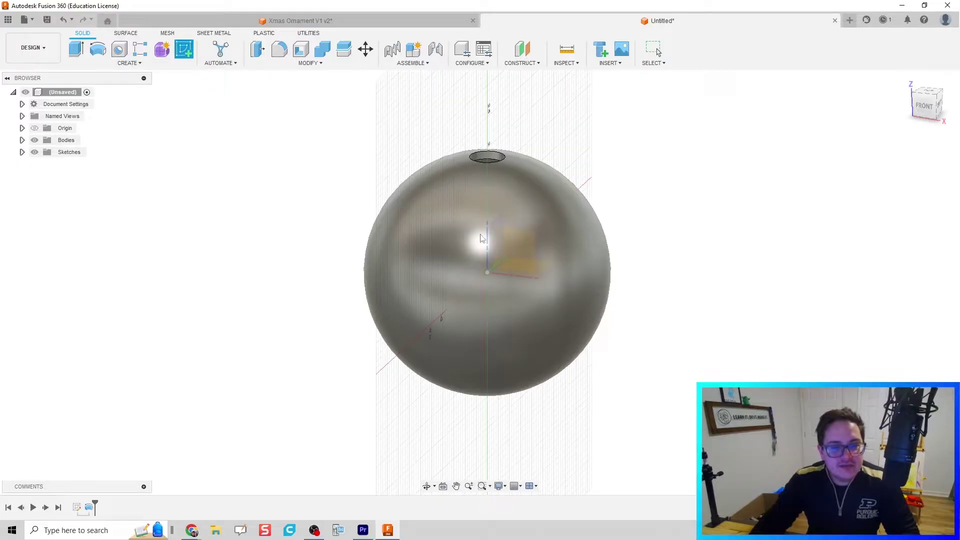
pyautogui.click(515, 250)
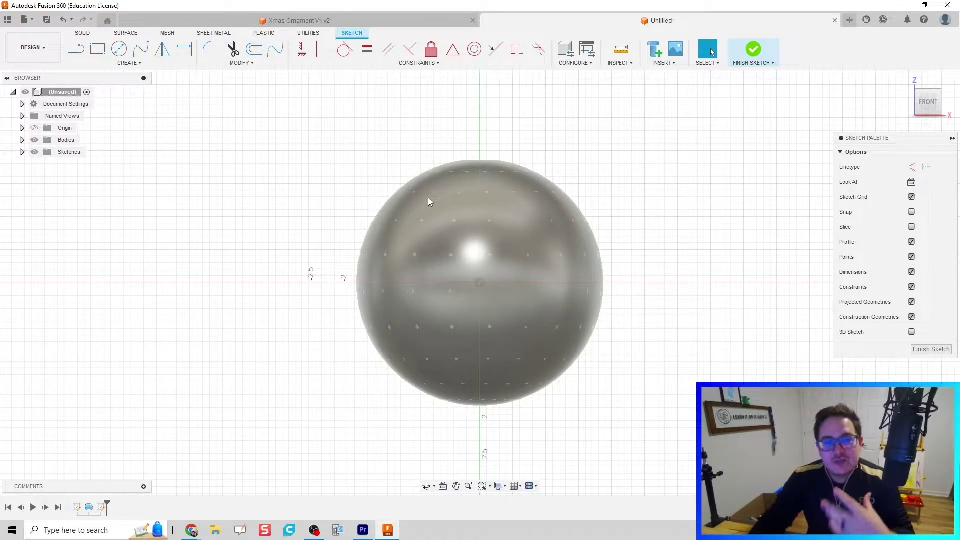
pyautogui.click(138, 53)
pyautogui.click(463, 231)
pyautogui.click(534, 275)
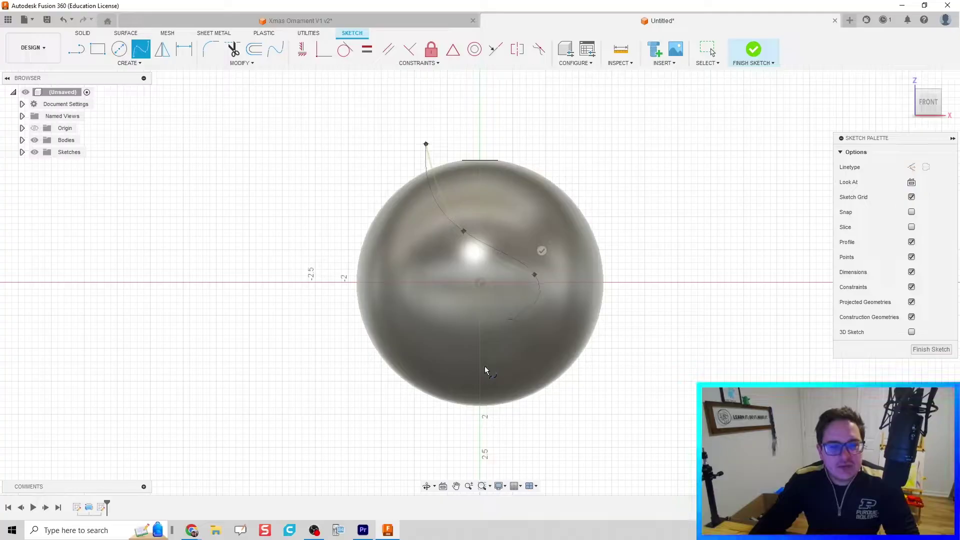
pyautogui.click(503, 420)
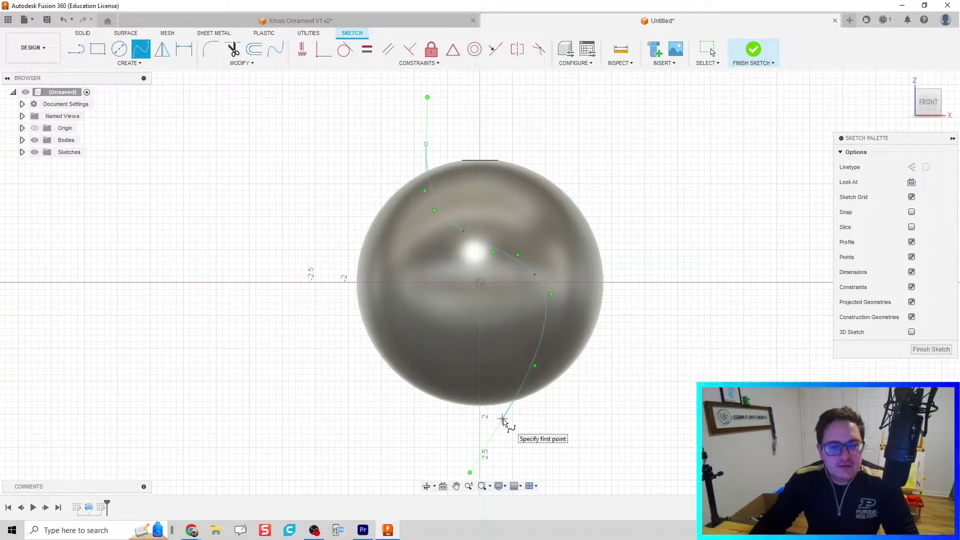
pyautogui.press('Escape')
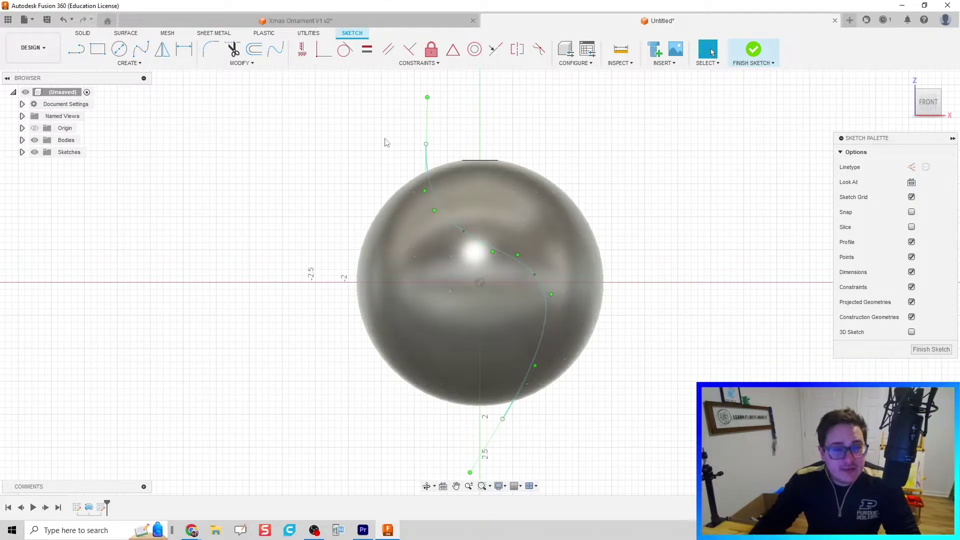
# Offset the spline by 0.125 in to create a parallel curve.
pyautogui.click(256, 47)
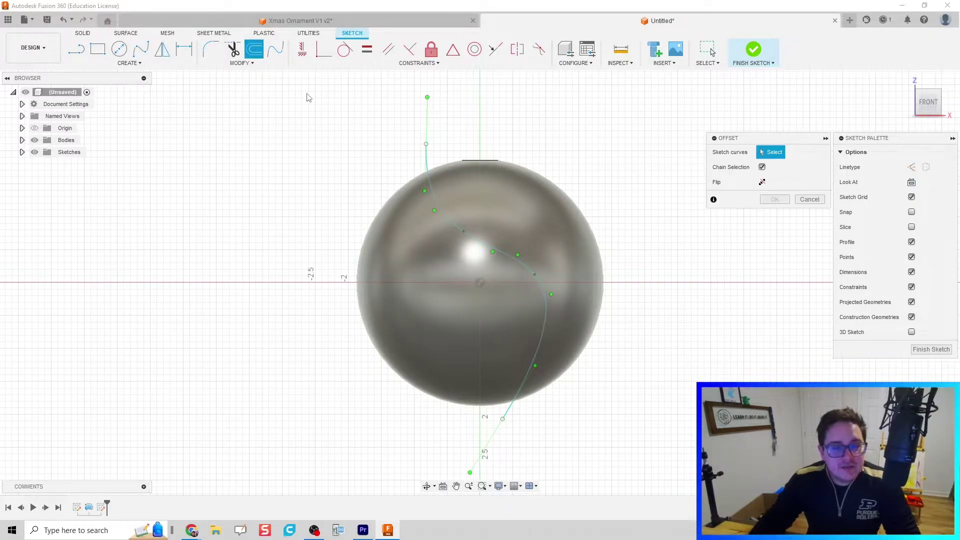
pyautogui.click(432, 193)
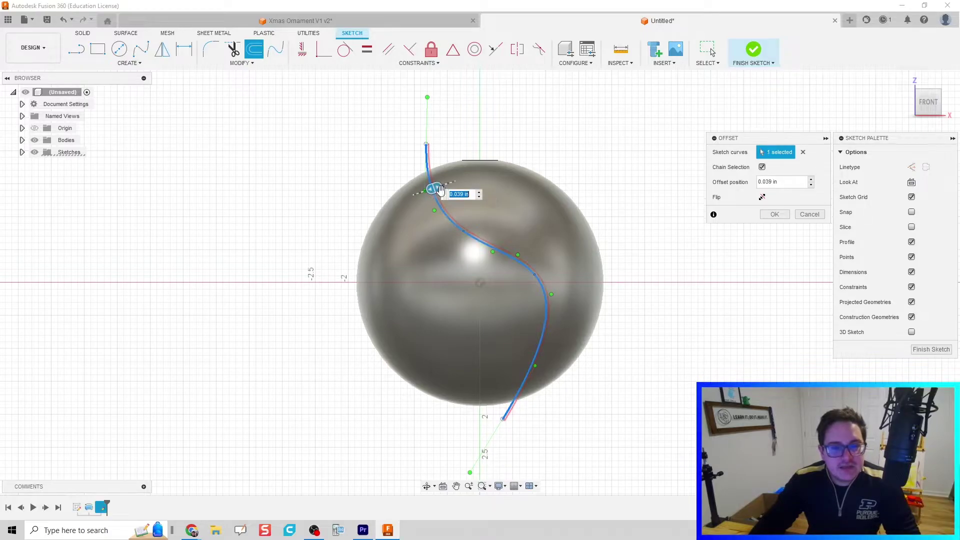
pyautogui.moveTo(438, 187); pyautogui.dragTo(446, 187)
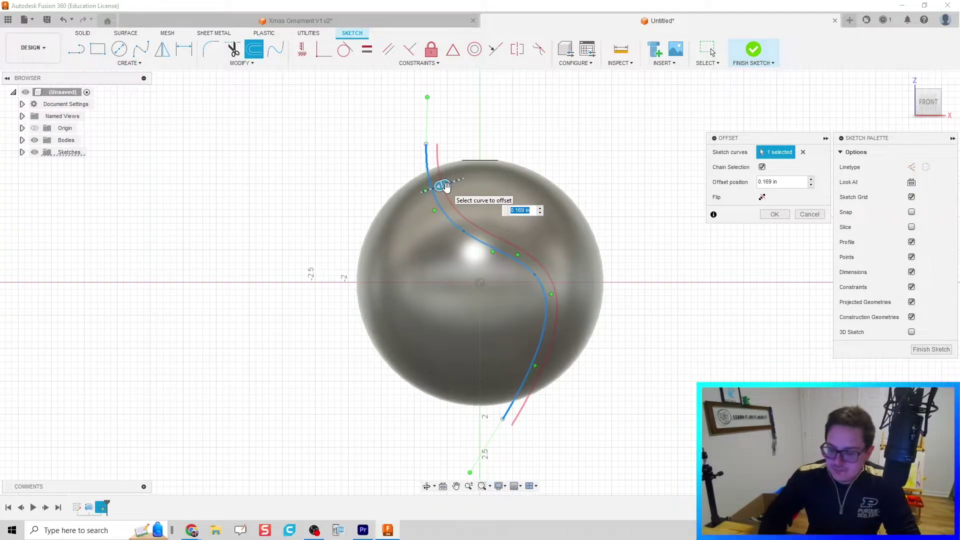
pyautogui.press('Return')
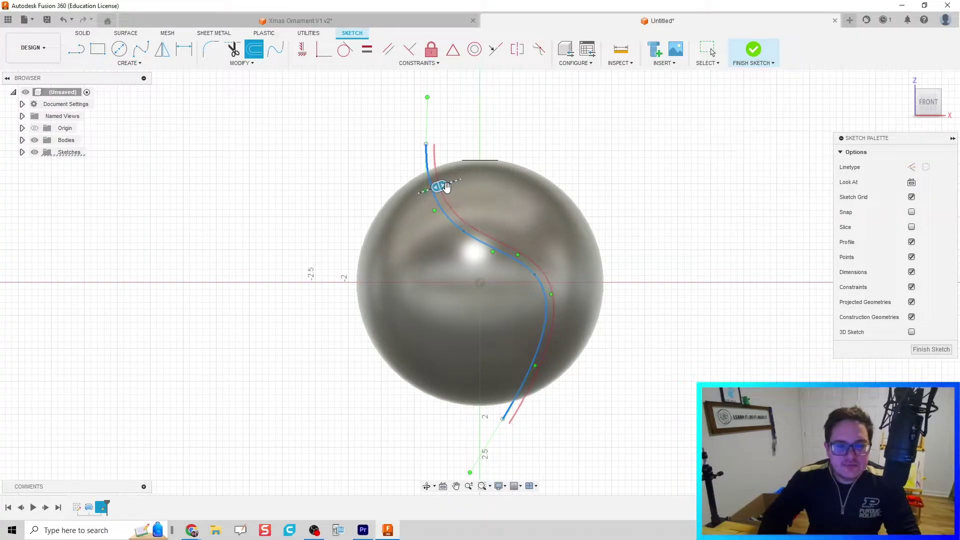
# Close the top and bottom ends with short lines and hide the sphere body.
pyautogui.press('l')
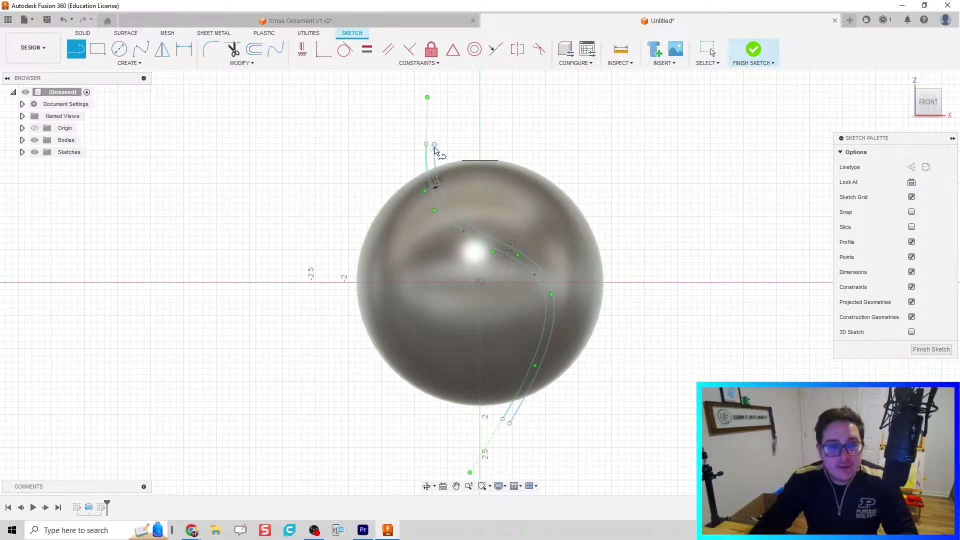
pyautogui.click(434, 145)
pyautogui.click(426, 144)
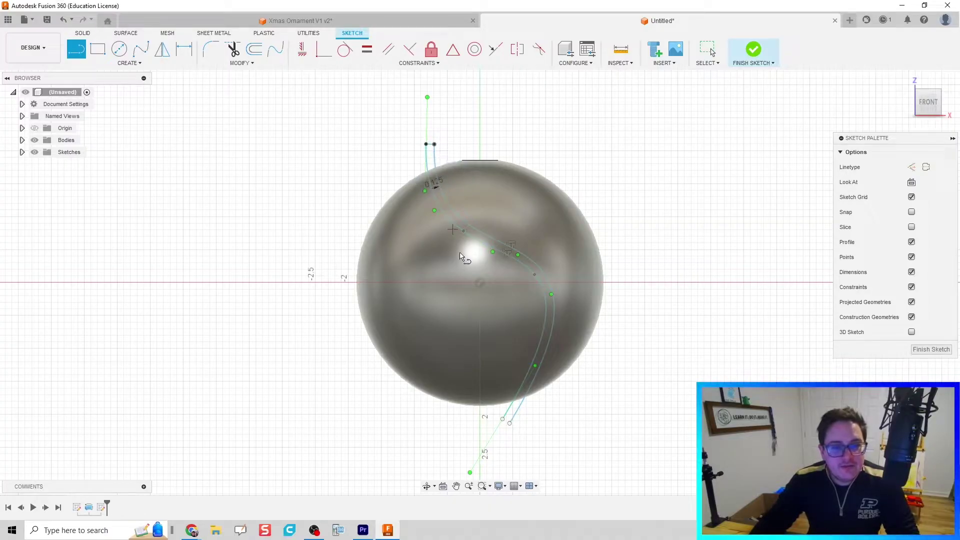
pyautogui.click(509, 423)
pyautogui.click(503, 420)
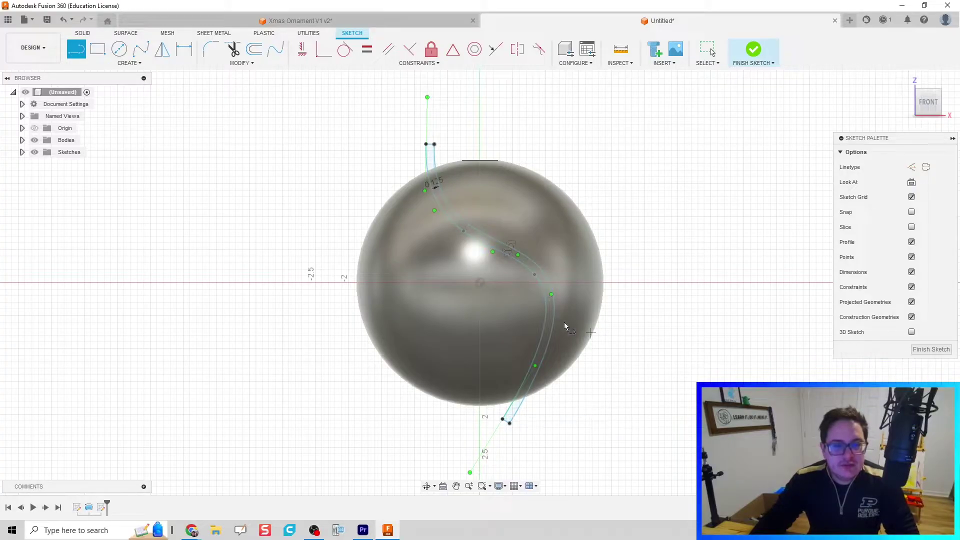
pyautogui.click(35, 140)
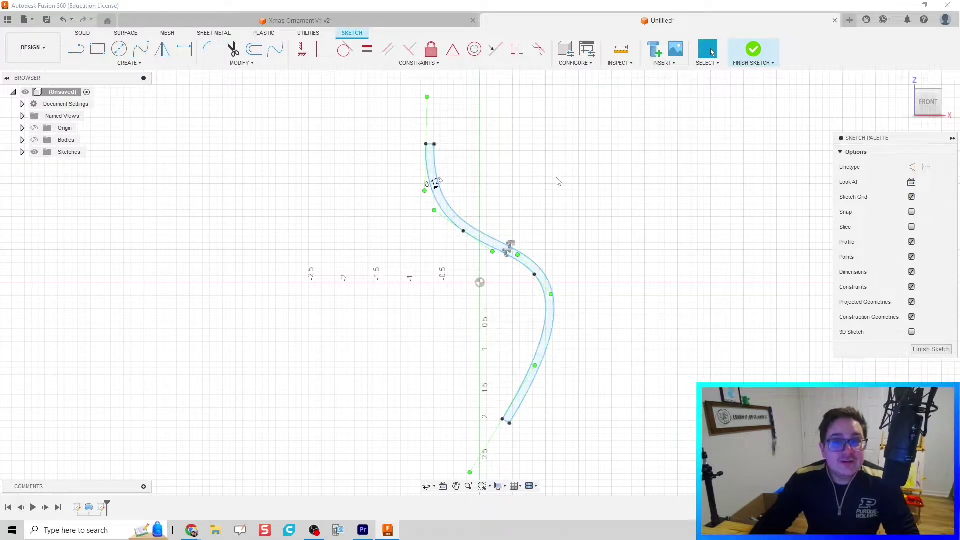
# Finish the sketch, show the sphere, and extrude the strip two-sided to -3.40 and -2.40 in.
pyautogui.click(753, 50)
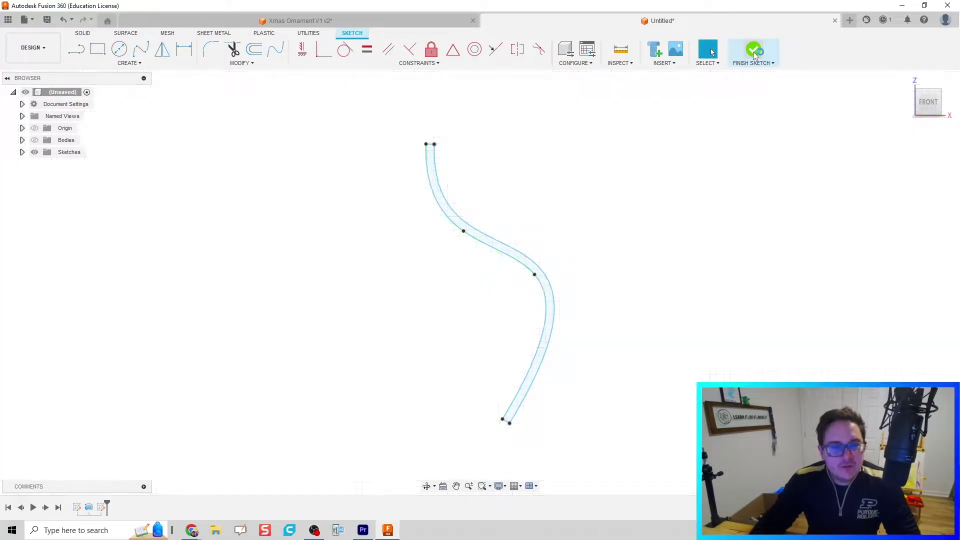
pyautogui.click(35, 140)
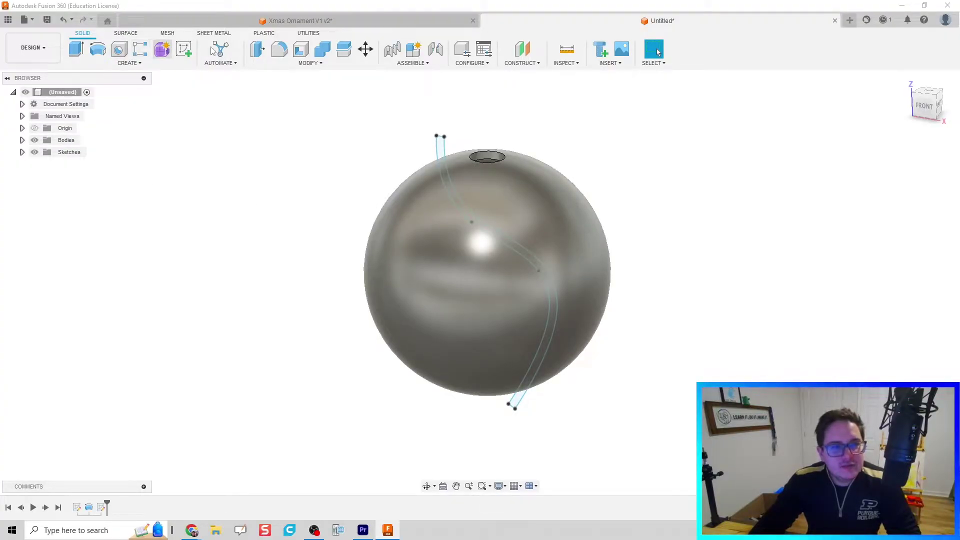
pyautogui.press('e')
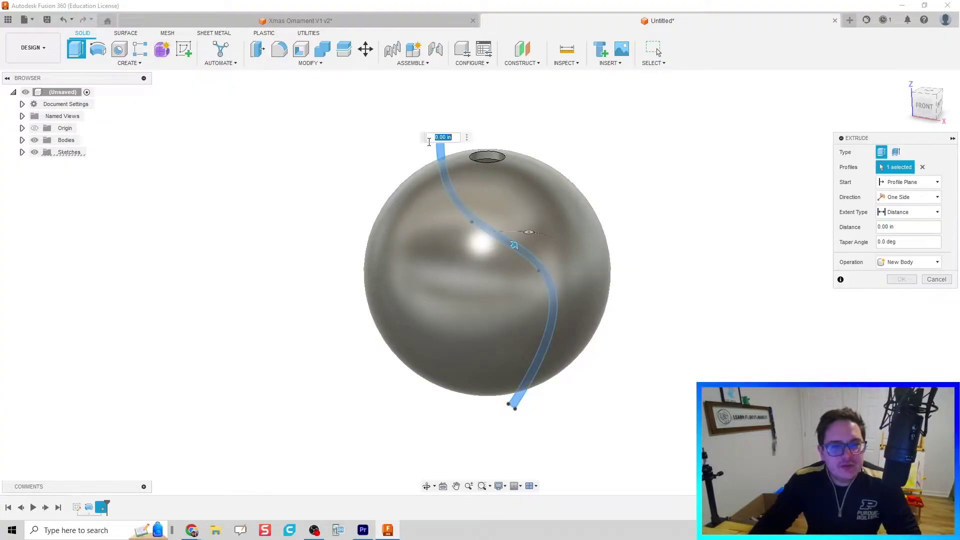
pyautogui.click(480, 279)
pyautogui.click(509, 249)
pyautogui.moveTo(508, 245); pyautogui.dragTo(423, 296)
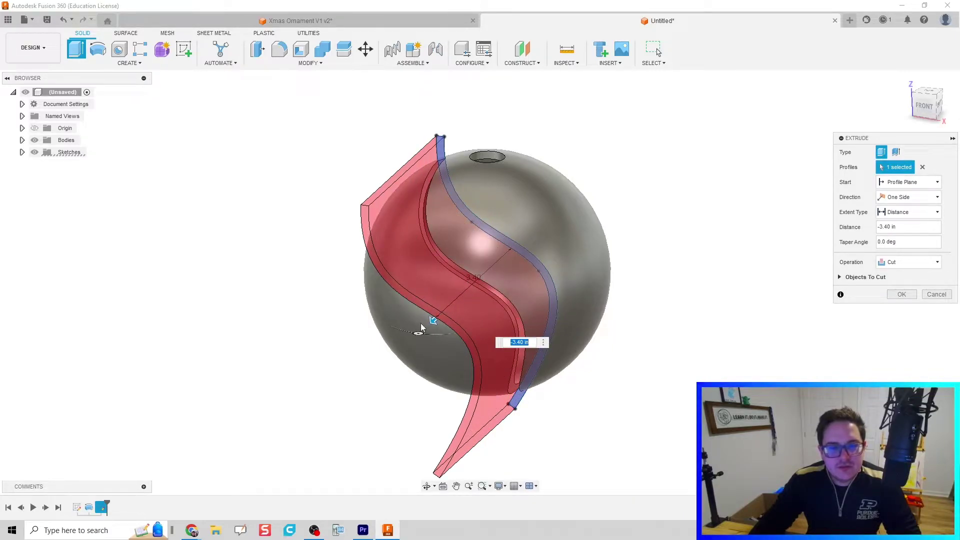
pyautogui.click(938, 198)
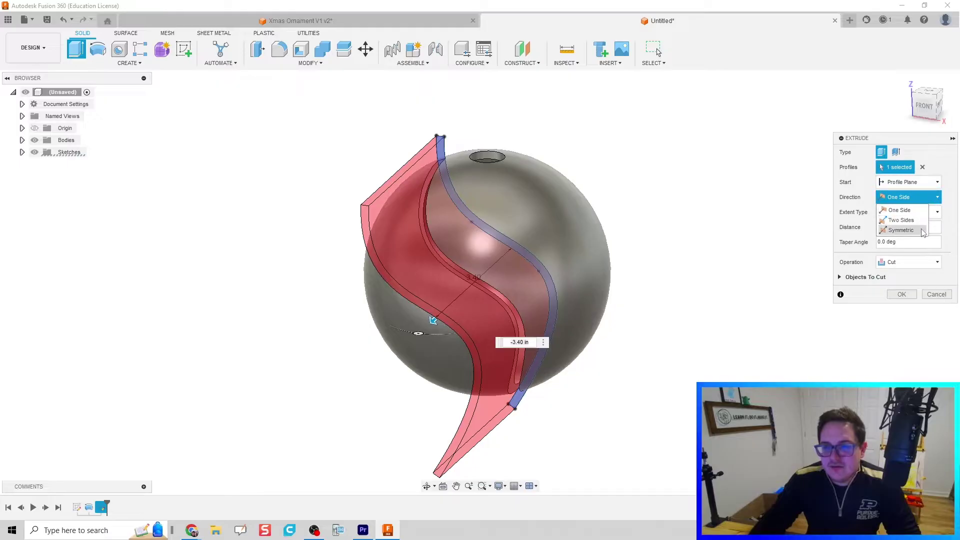
pyautogui.click(921, 228)
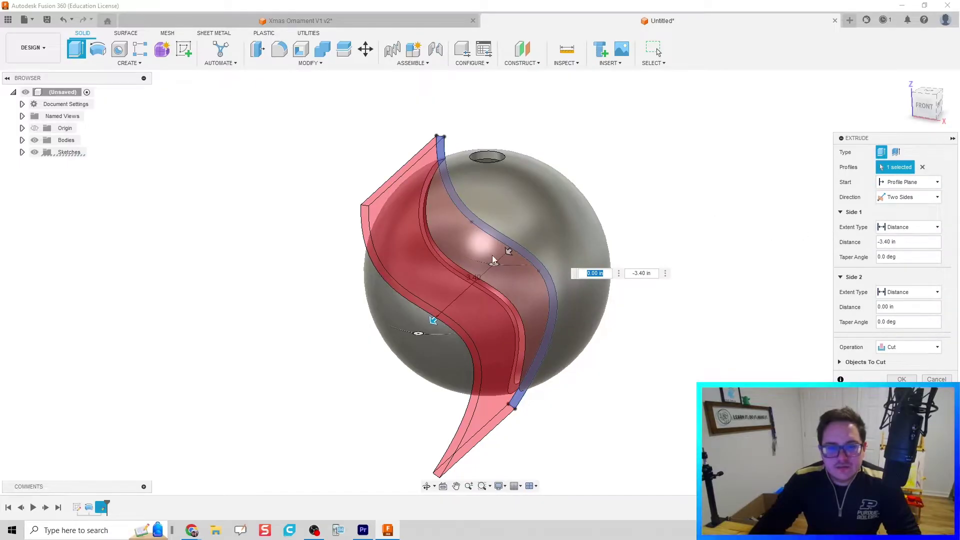
pyautogui.moveTo(505, 258); pyautogui.dragTo(572, 220)
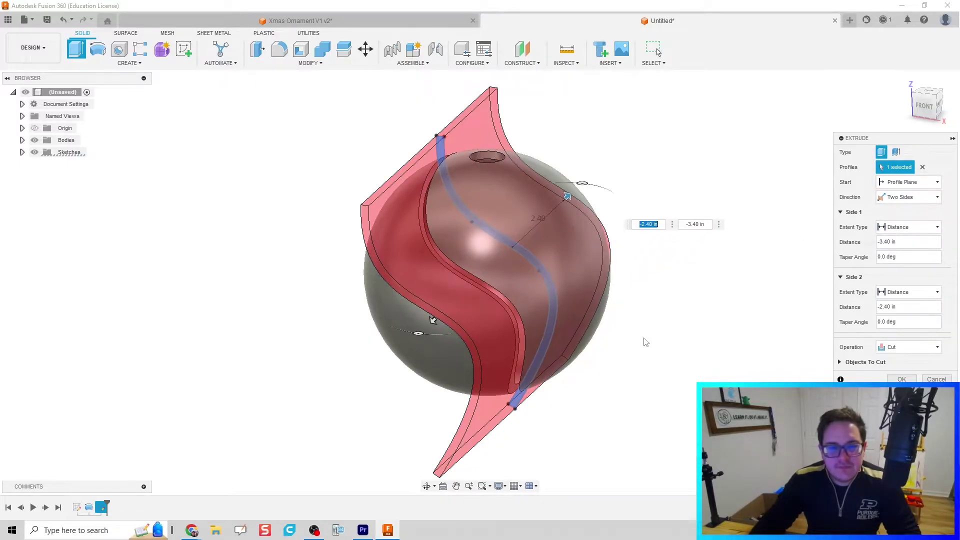
pyautogui.moveTo(643, 339)
pyautogui.keyDown('shift'); pyautogui.mouseDown(button='middle')
pyautogui.moveTo(656, 322)
pyautogui.moveTo(685, 325)
pyautogui.moveTo(628, 332)
pyautogui.moveTo(638, 337)
pyautogui.mouseUp(button='middle'); pyautogui.keyUp('shift')
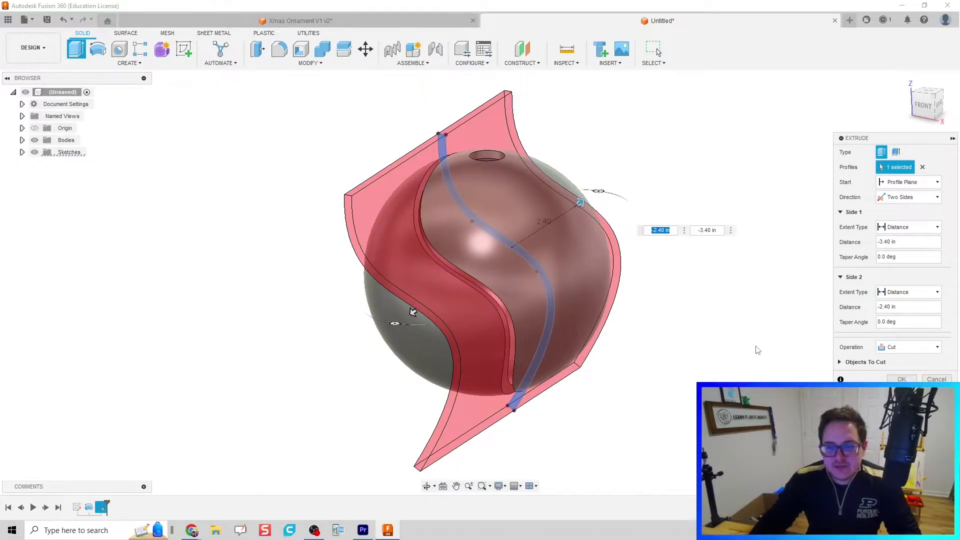
# Set the extrude operation to Intersect and commit, leaving a thin curved band.
pyautogui.click(886, 348)
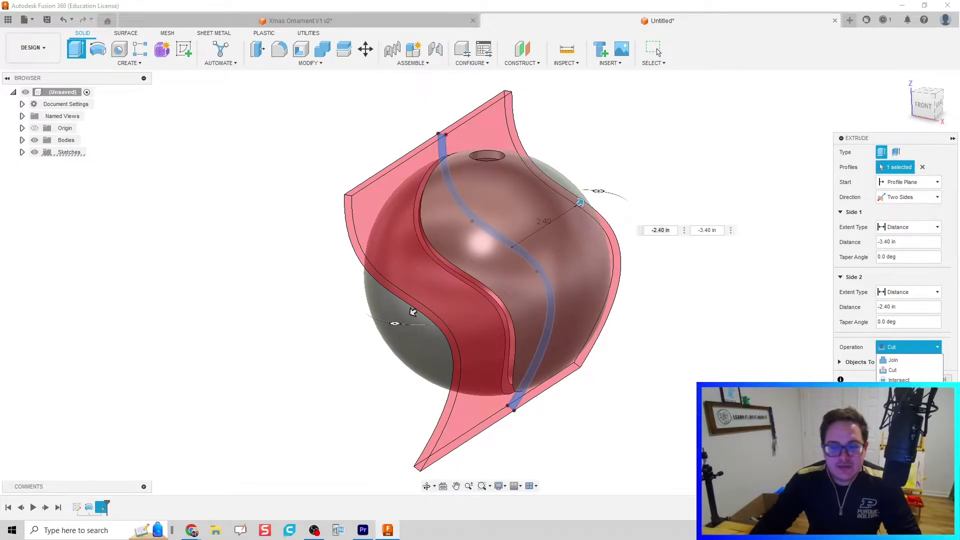
pyautogui.click(900, 390)
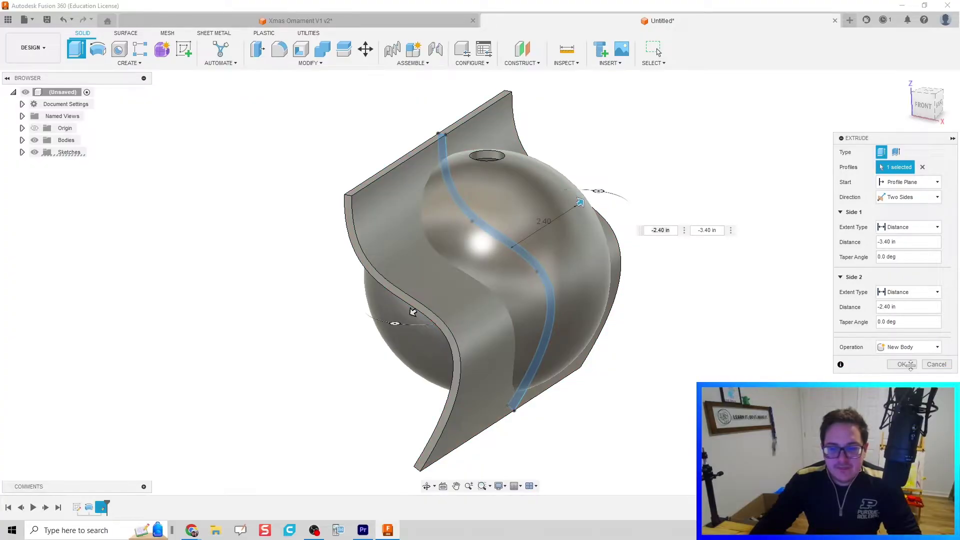
pyautogui.click(898, 380)
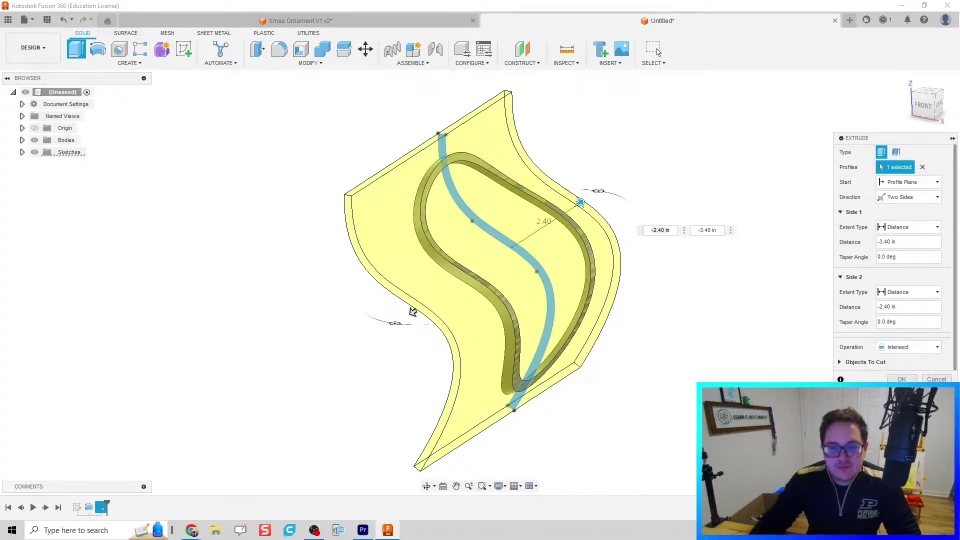
pyautogui.keyDown('shift'); pyautogui.moveTo(655, 360); pyautogui.dragTo(679, 364, button='middle'); pyautogui.keyUp('shift')
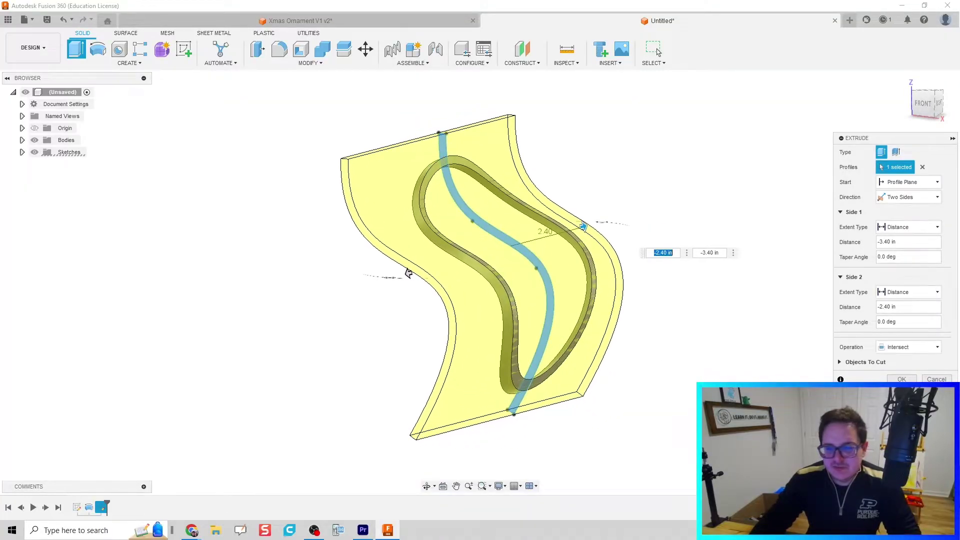
pyautogui.press('Return')
pyautogui.keyDown('shift'); pyautogui.moveTo(395, 320); pyautogui.dragTo(364, 325, button='middle'); pyautogui.keyUp('shift')
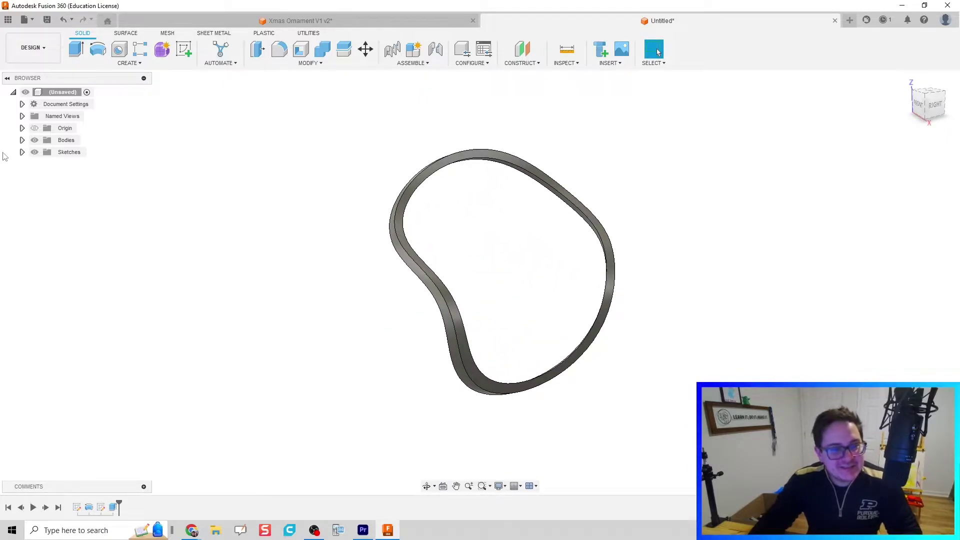
# Show Sketch1 and start a Circular Pattern with Bodies as the object type.
pyautogui.click(43, 164)
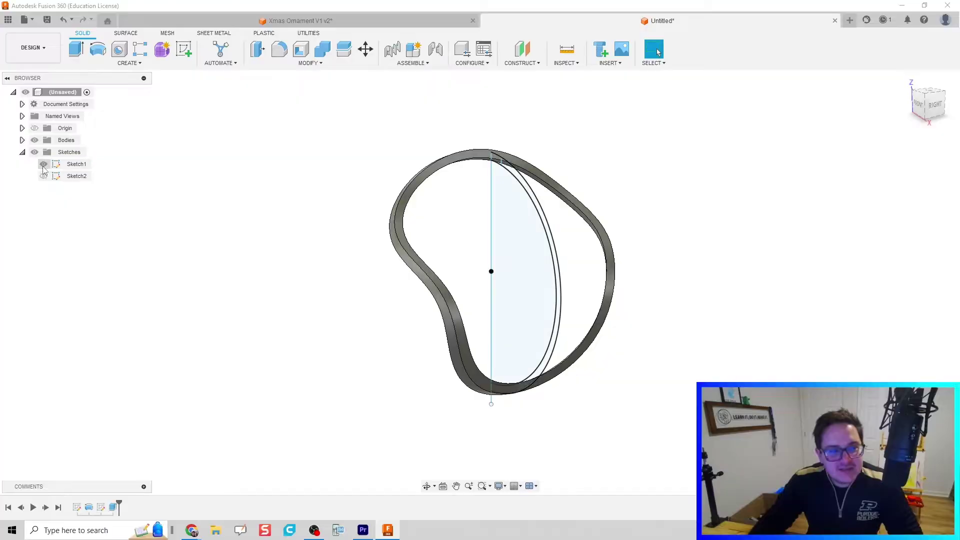
pyautogui.keyDown('shift'); pyautogui.moveTo(219, 305); pyautogui.dragTo(248, 300, button='middle'); pyautogui.keyUp('shift')
pyautogui.click(130, 63)
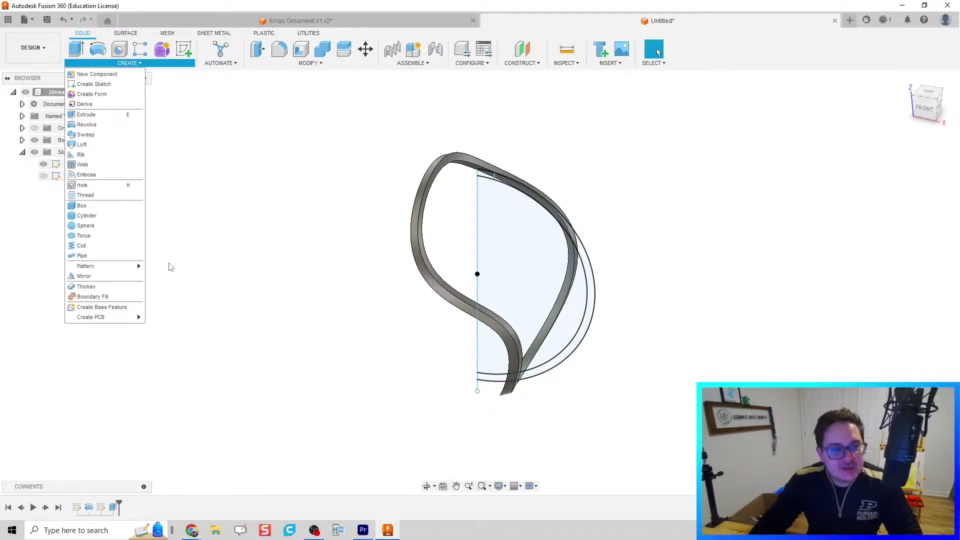
pyautogui.moveTo(127, 265)
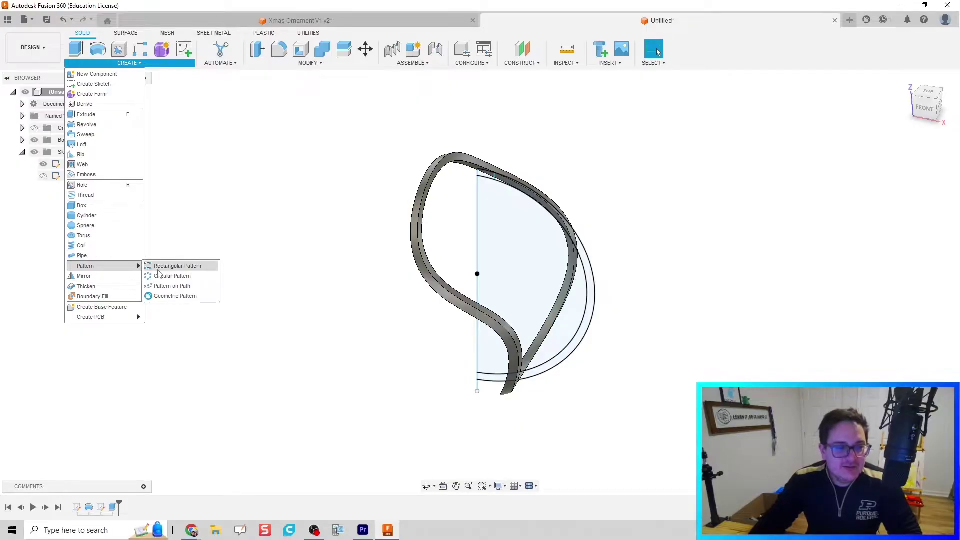
pyautogui.click(168, 276)
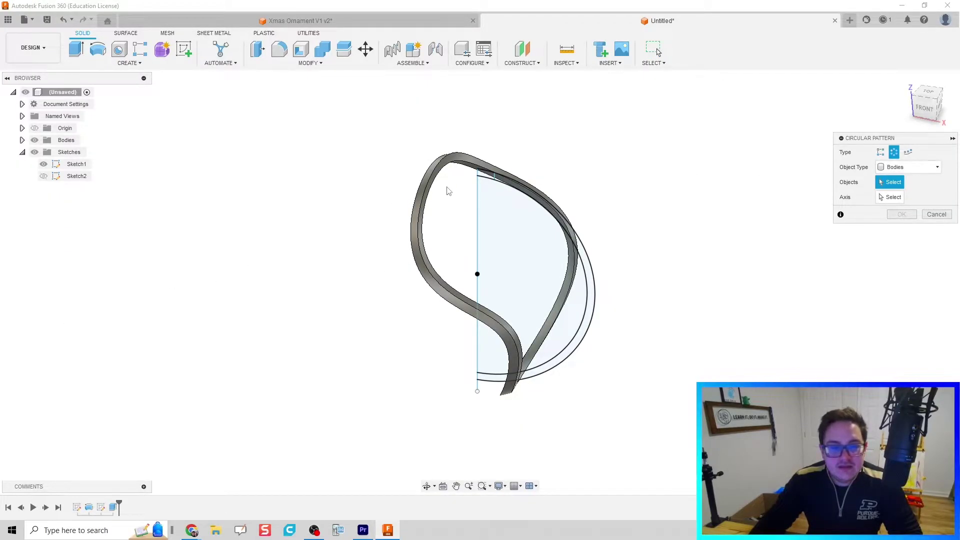
pyautogui.click(930, 169)
pyautogui.click(930, 169)
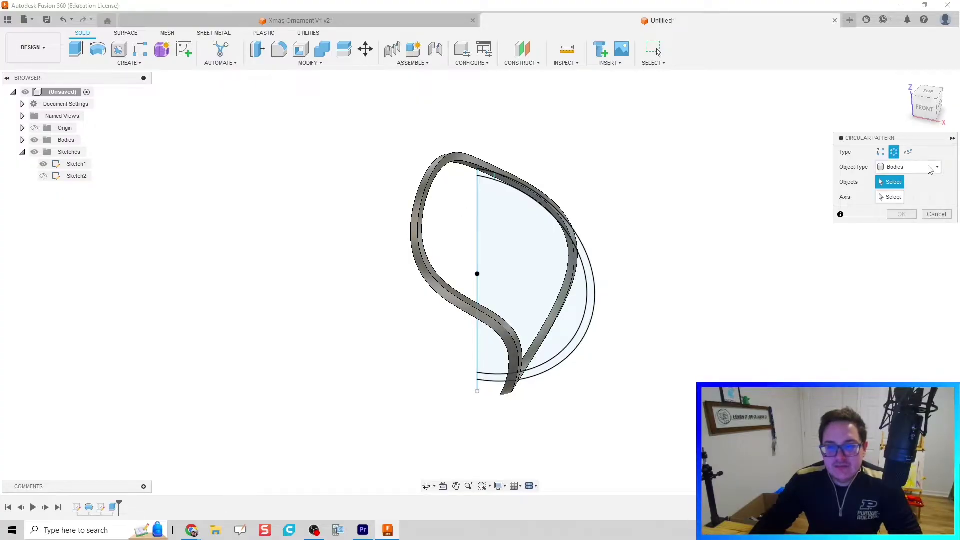
# Pattern the band body 15 times around the vertical sketch line.
pyautogui.click(411, 194)
pyautogui.click(889, 198)
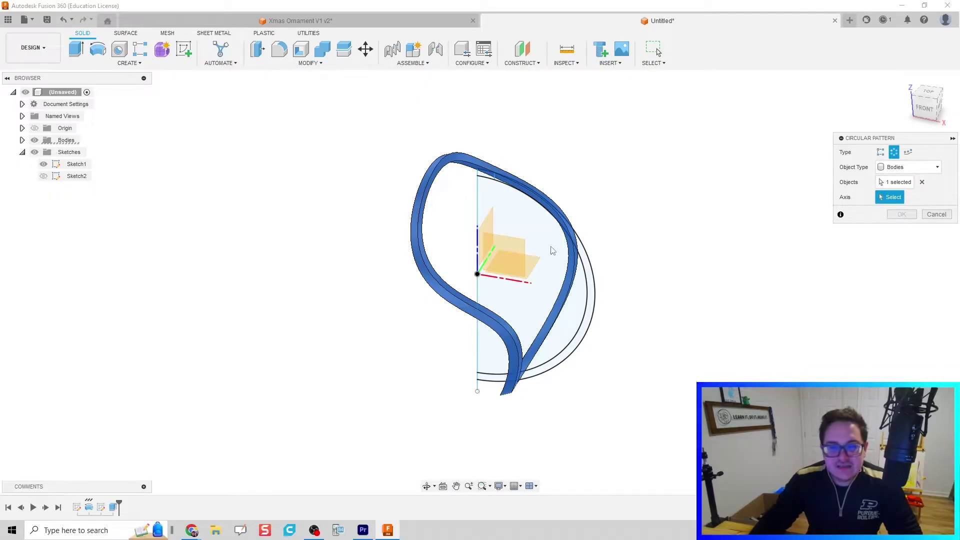
pyautogui.click(478, 210)
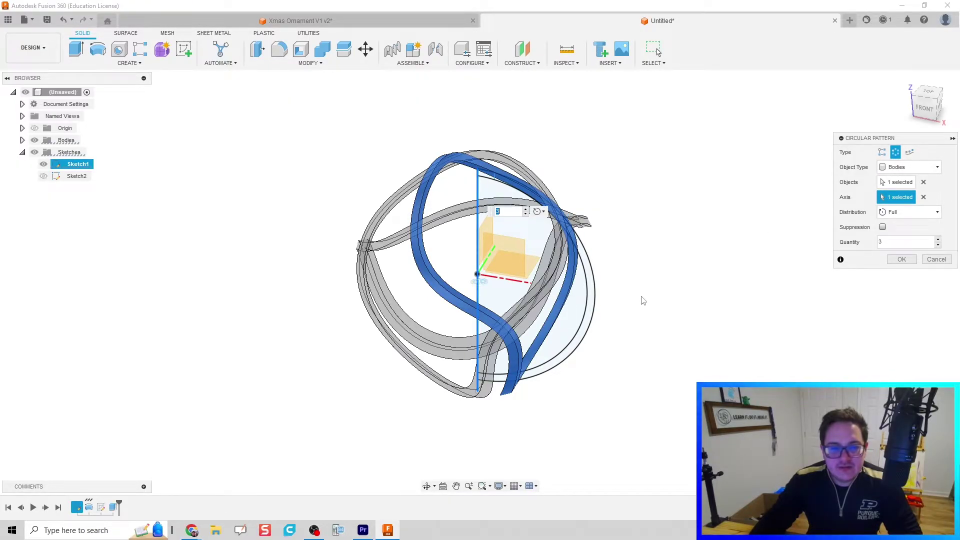
pyautogui.write('15')
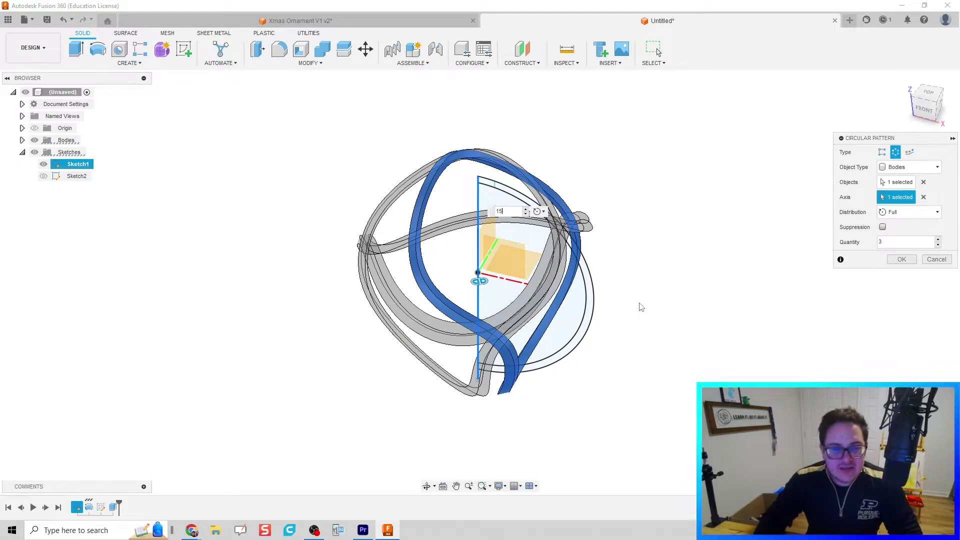
pyautogui.keyDown('shift'); pyautogui.moveTo(605, 345); pyautogui.dragTo(652, 324, button='middle'); pyautogui.keyUp('shift')
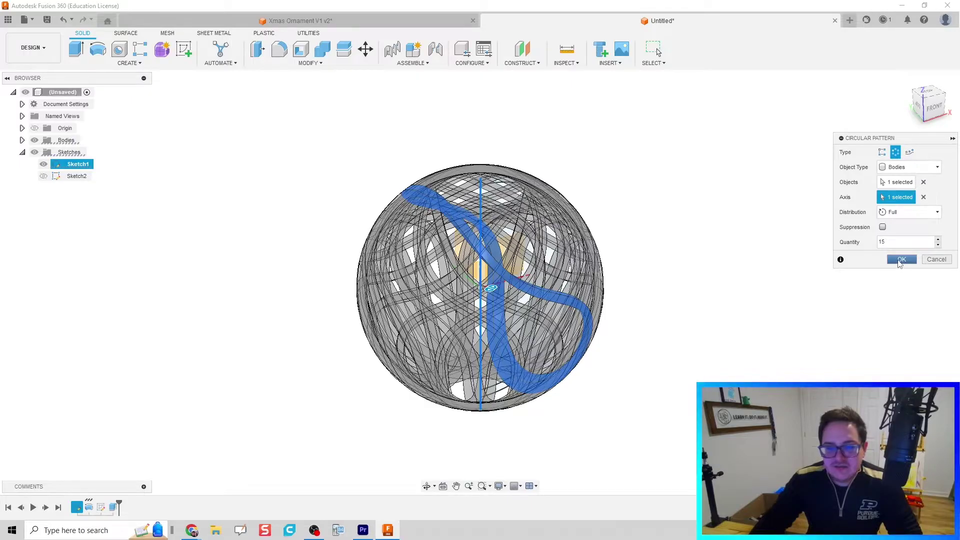
pyautogui.click(900, 259)
pyautogui.keyDown('shift'); pyautogui.moveTo(647, 332); pyautogui.dragTo(723, 340, button='middle'); pyautogui.keyUp('shift')
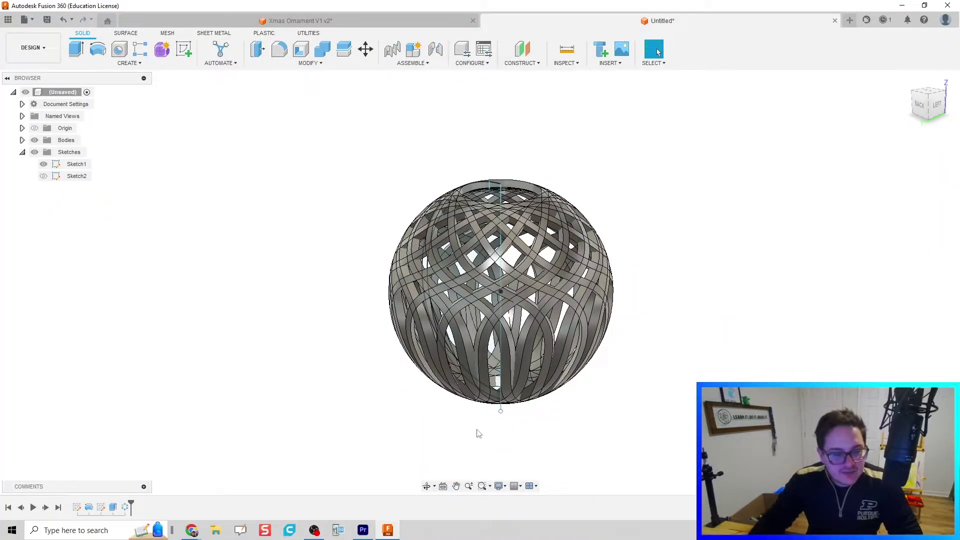
# Roll the timeline back to the single band and fillet its two outer edges.
pyautogui.click(20, 508)
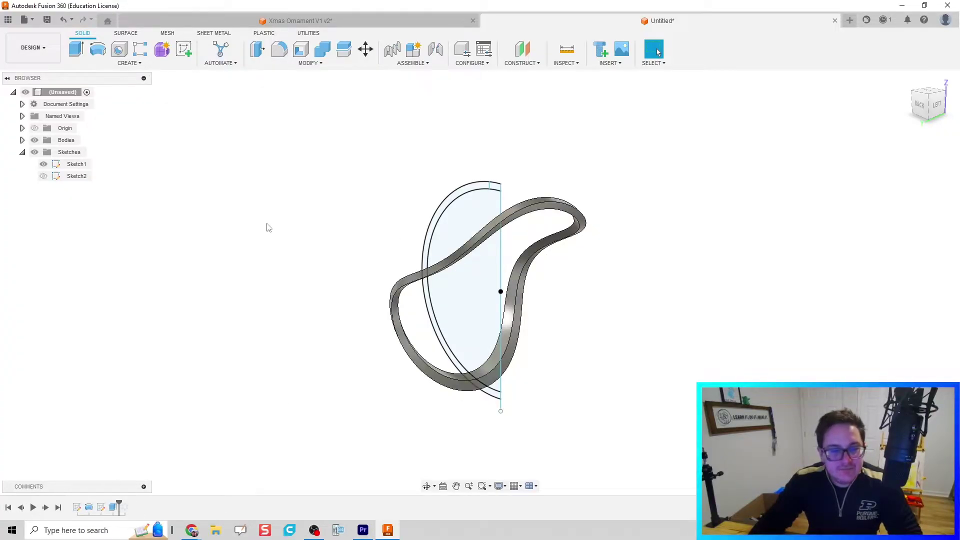
pyautogui.click(279, 49)
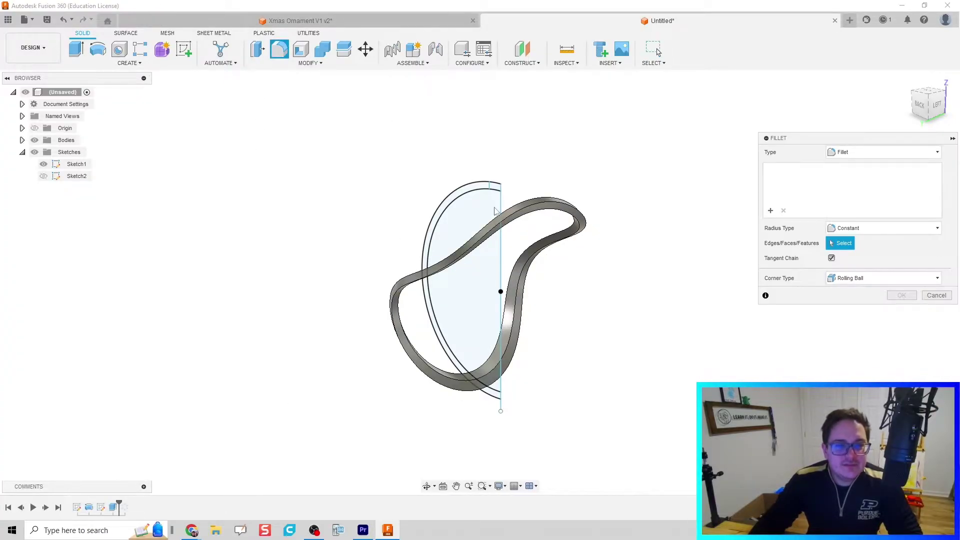
pyautogui.click(581, 239)
pyautogui.keyDown('shift'); pyautogui.moveTo(581, 239); pyautogui.dragTo(510, 286, button='middle'); pyautogui.keyUp('shift')
pyautogui.click(510, 286)
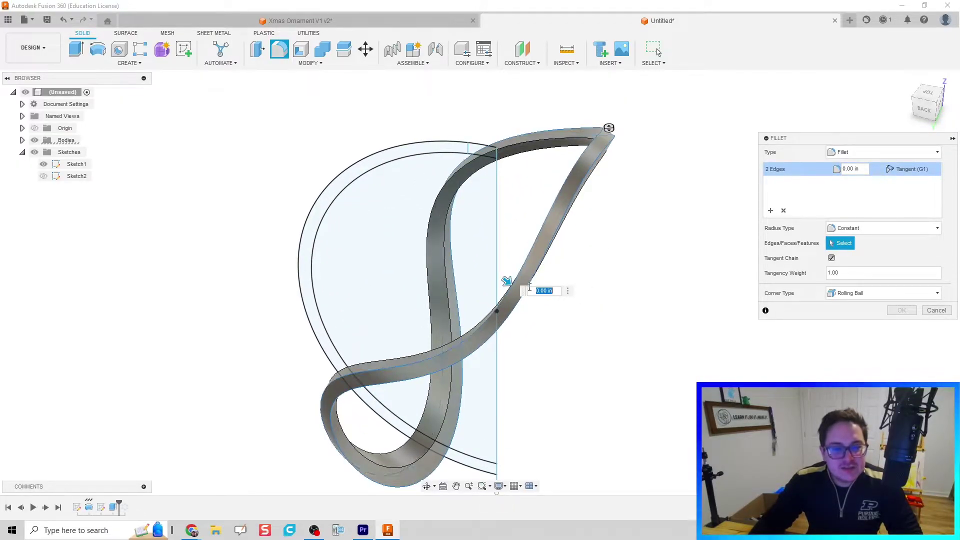
pyautogui.write('0.05')
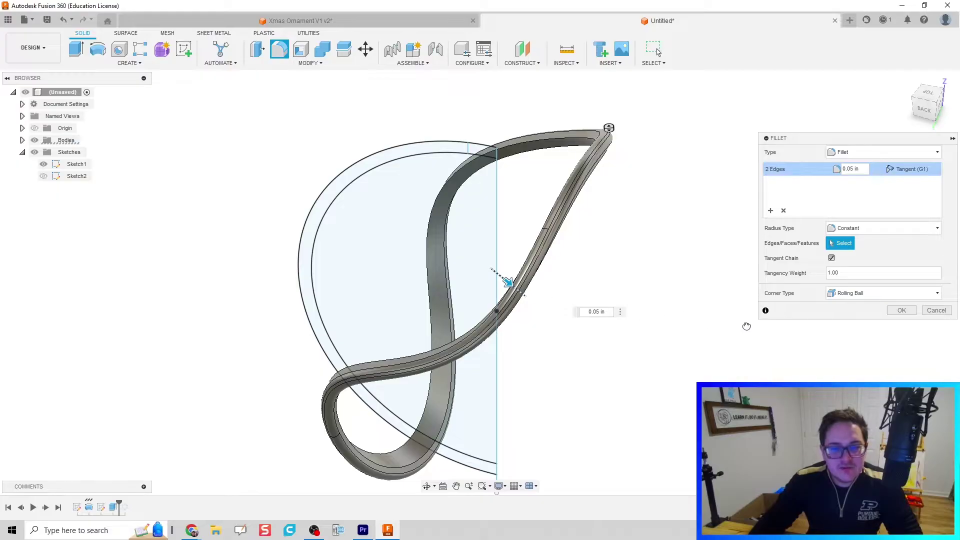
pyautogui.write('0.1')
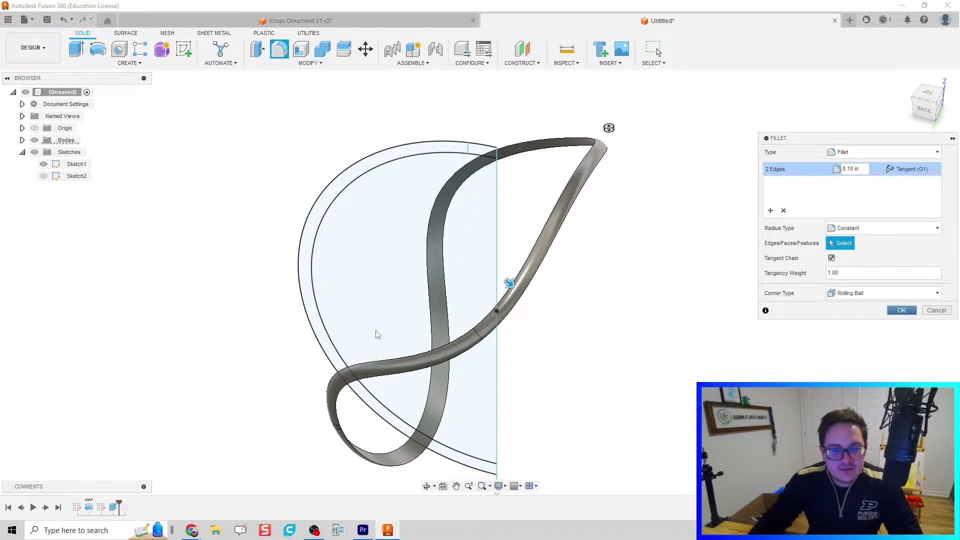
pyautogui.press('Return')
pyautogui.keyDown('shift'); pyautogui.moveTo(337, 303); pyautogui.dragTo(313, 258, button='middle'); pyautogui.keyUp('shift')
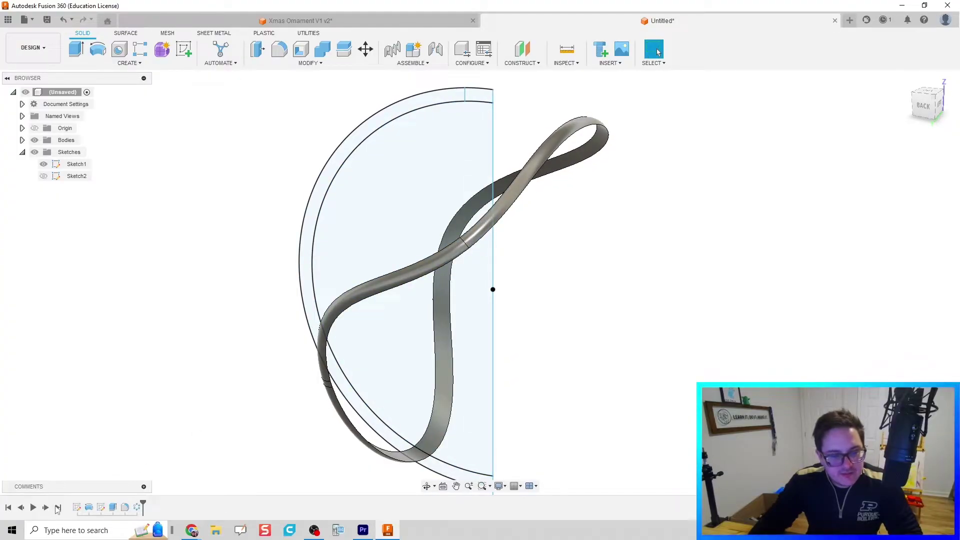
# Edit the fillet radius to 0.05 in.
pyautogui.click(58, 507)
pyautogui.keyDown('shift'); pyautogui.moveTo(223, 355); pyautogui.dragTo(220, 403, button='middle'); pyautogui.keyUp('shift')
pyautogui.moveTo(142, 504); pyautogui.dragTo(131, 504)
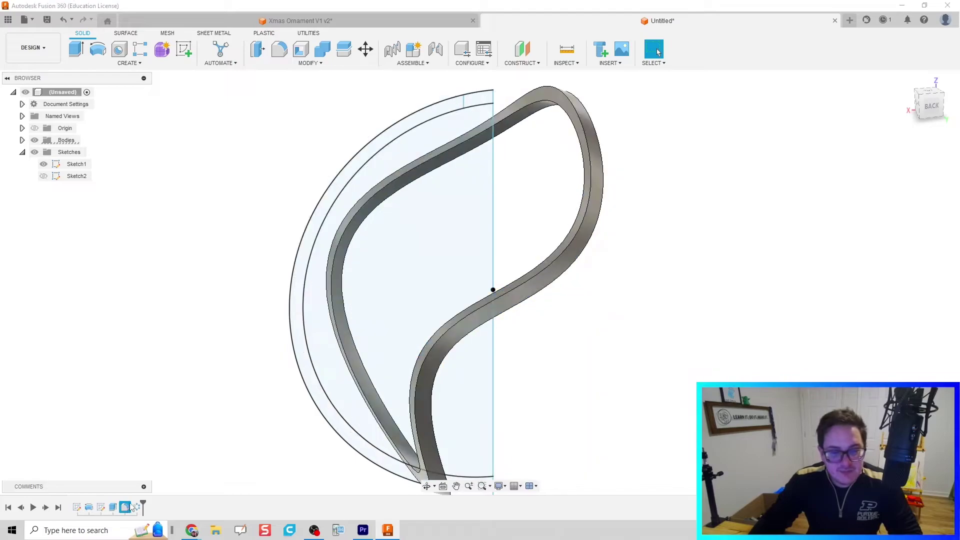
pyautogui.doubleClick(112, 508)
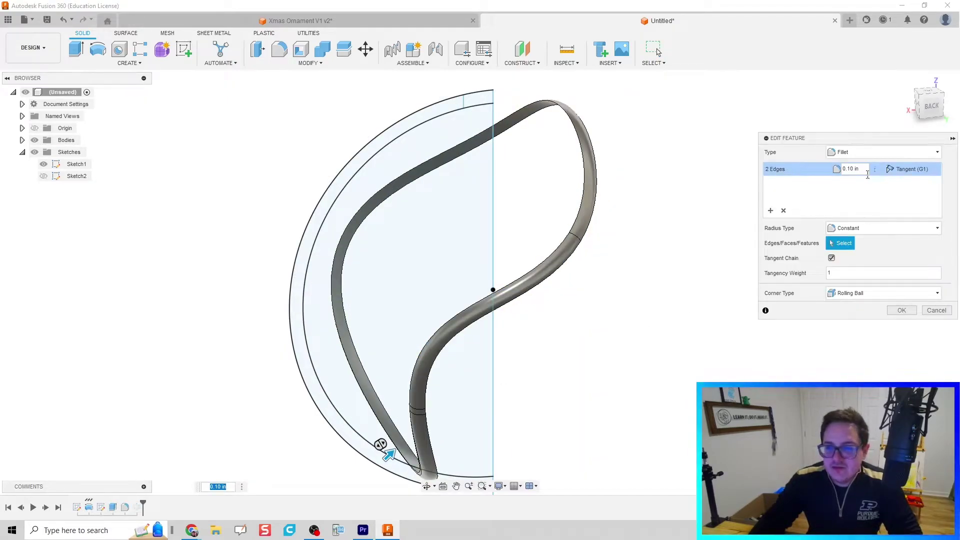
pyautogui.write('0.05')
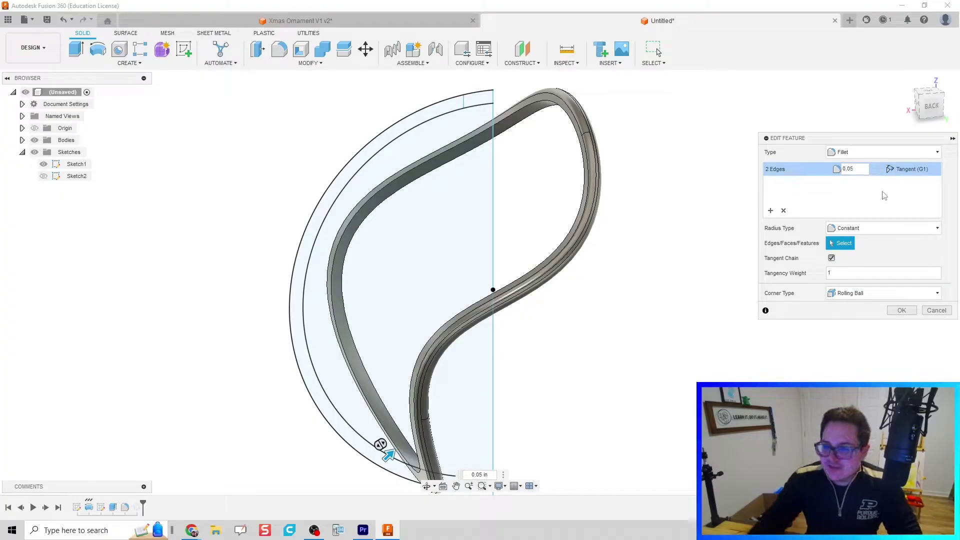
pyautogui.press('Return')
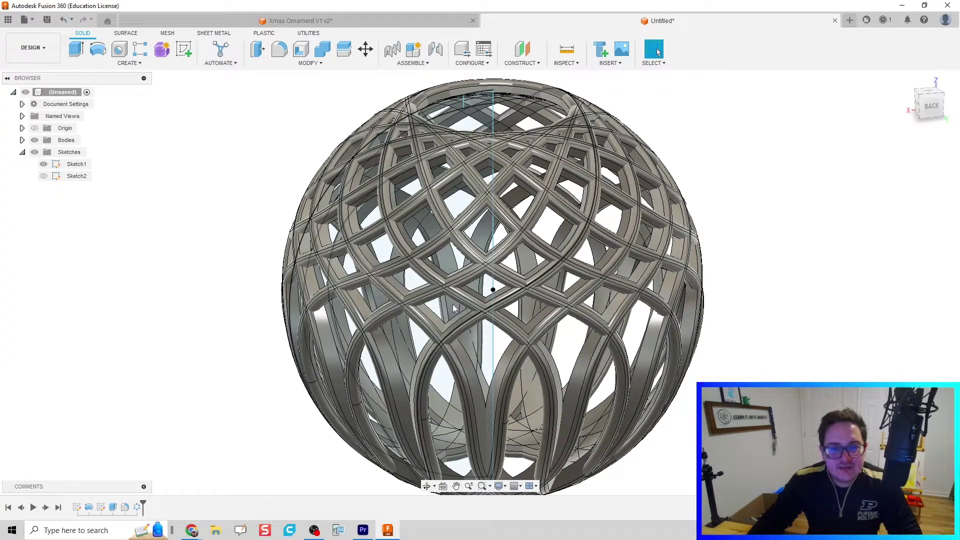
# Edit Sketch2, dragging the S-curve's top end leftward, then finish the sketch to rebuild the lattice.
pyautogui.keyDown('shift'); pyautogui.moveTo(454, 308); pyautogui.dragTo(517, 395, button='middle'); pyautogui.keyUp('shift')
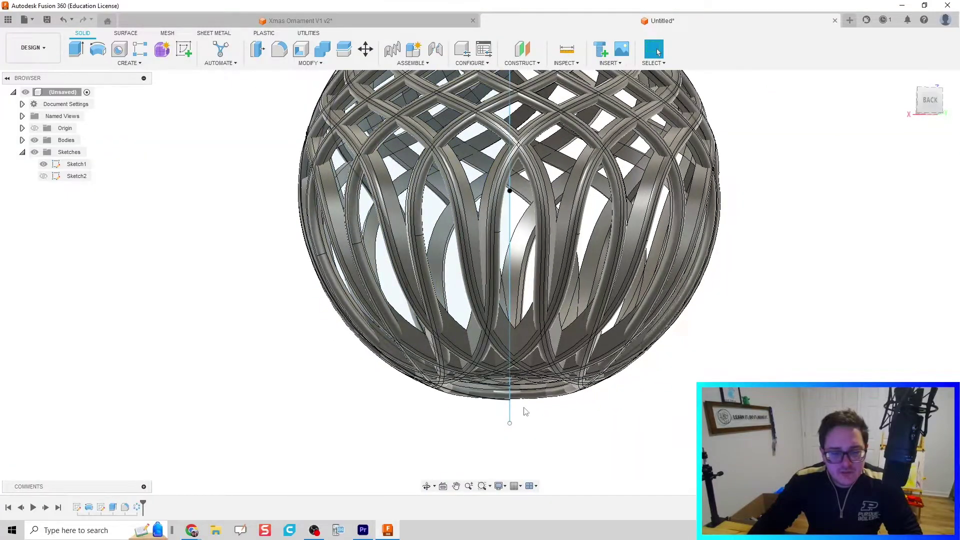
pyautogui.keyDown('shift'); pyautogui.moveTo(509, 343); pyautogui.dragTo(380, 385, button='middle'); pyautogui.keyUp('shift')
pyautogui.scroll(-3, 253, 397)
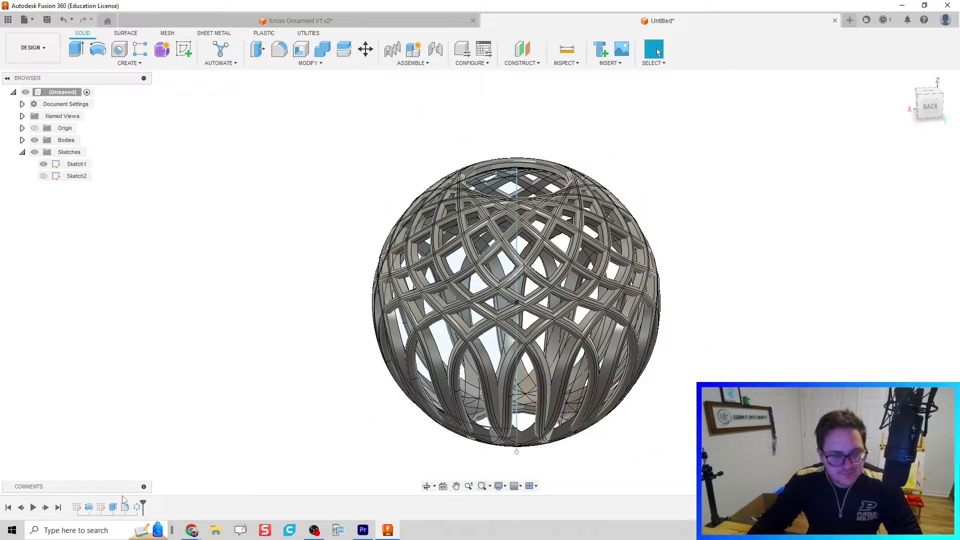
pyautogui.doubleClick(103, 507)
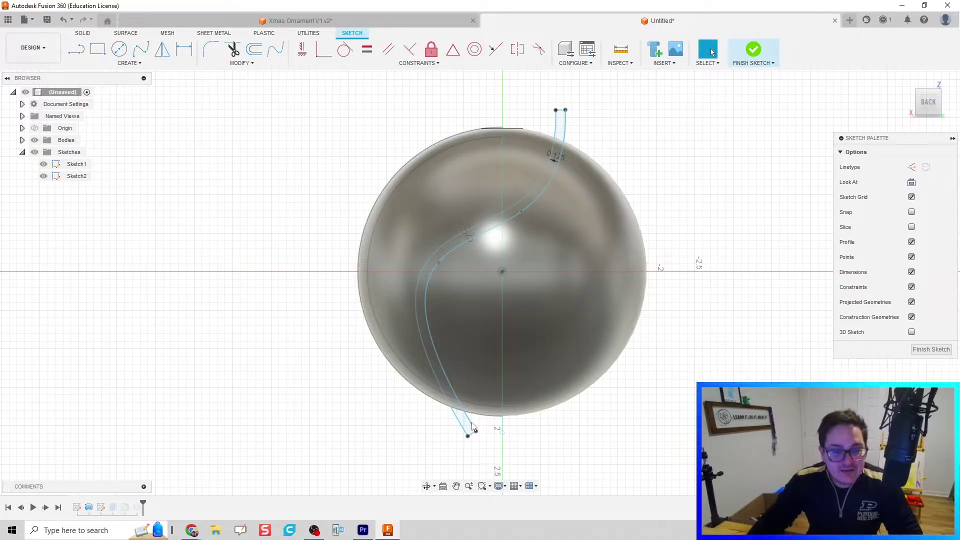
pyautogui.moveTo(471, 426); pyautogui.dragTo(511, 430)
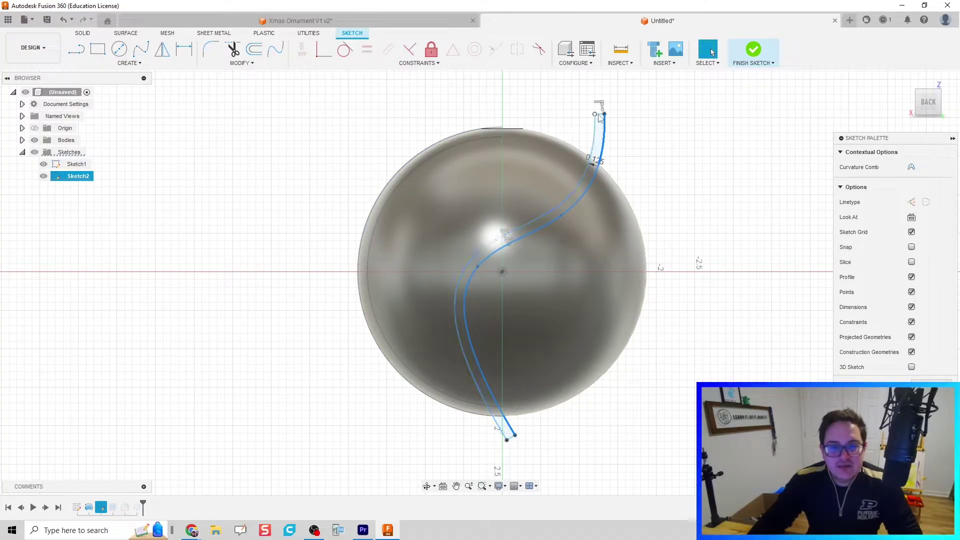
pyautogui.moveTo(600, 117); pyautogui.dragTo(584, 115)
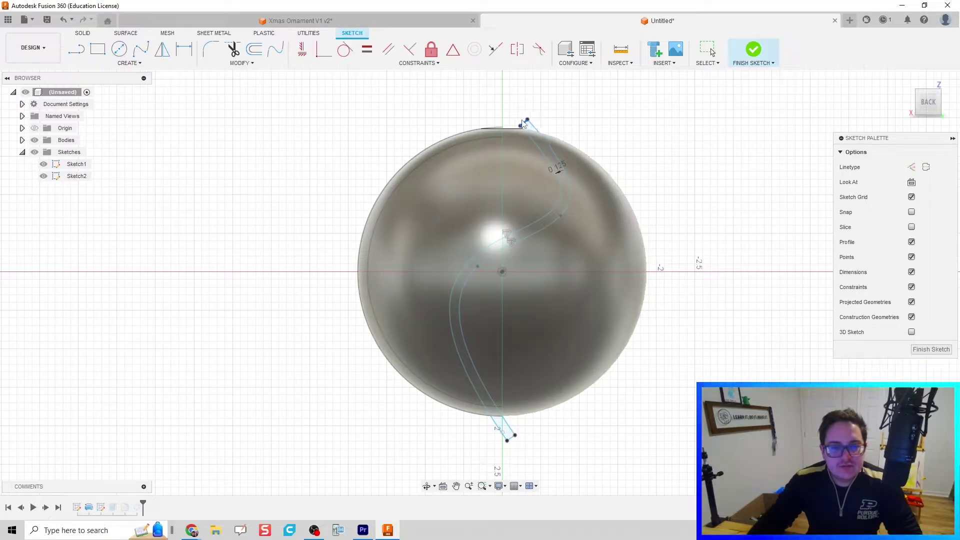
pyautogui.click(522, 124)
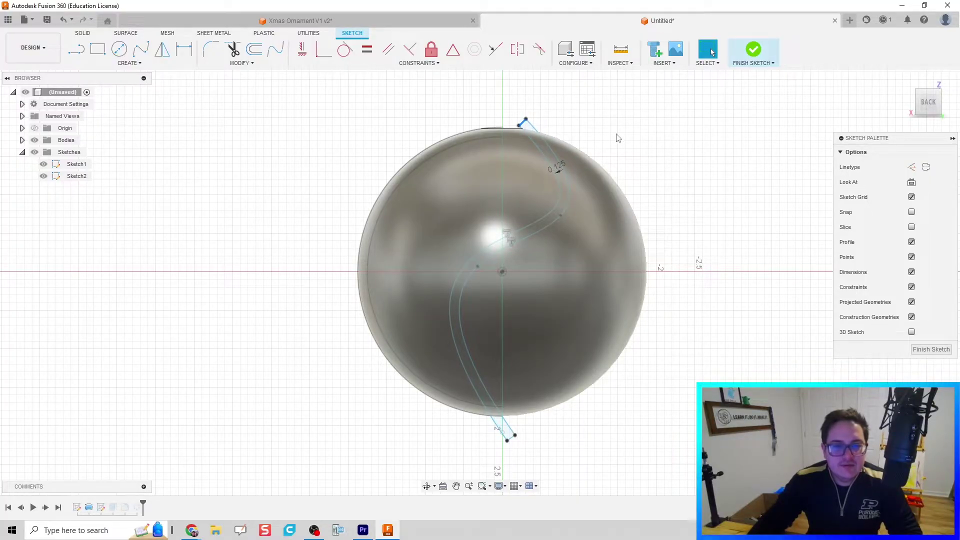
pyautogui.click(753, 52)
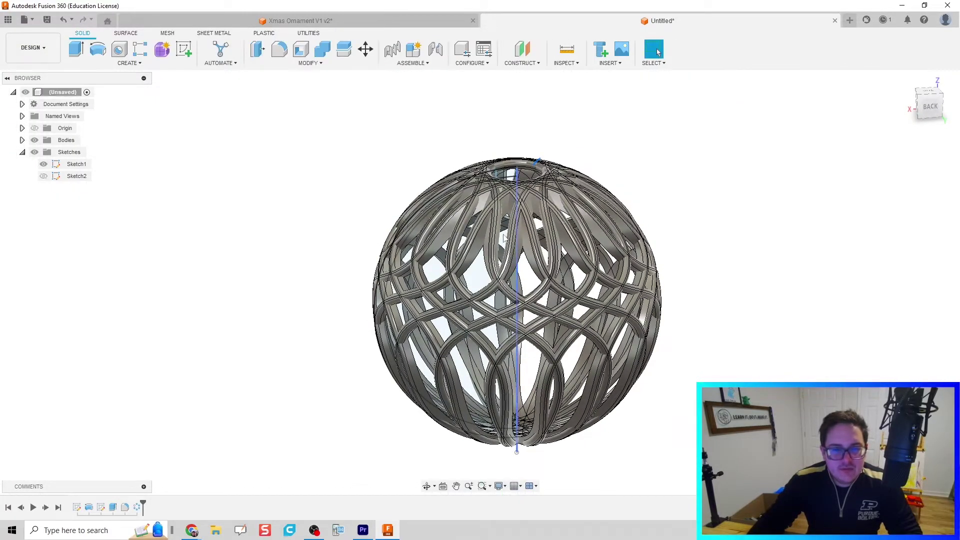
# Orbit to view the ornament from above, then add an empty sketch on the front plane.
pyautogui.keyDown('shift'); pyautogui.moveTo(369, 277); pyautogui.dragTo(283, 255, button='middle'); pyautogui.keyUp('shift')
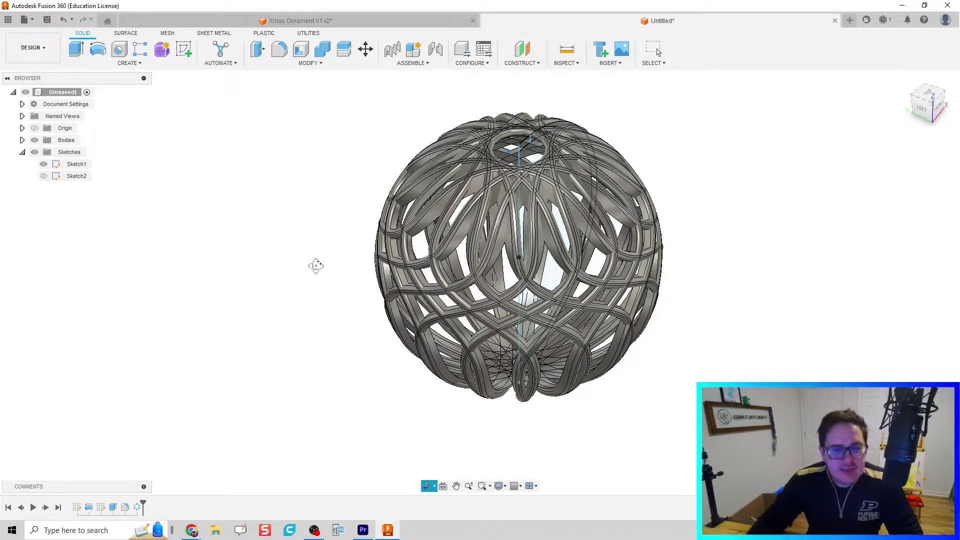
pyautogui.keyDown('shift'); pyautogui.moveTo(316, 265); pyautogui.dragTo(293, 312, button='middle'); pyautogui.keyUp('shift')
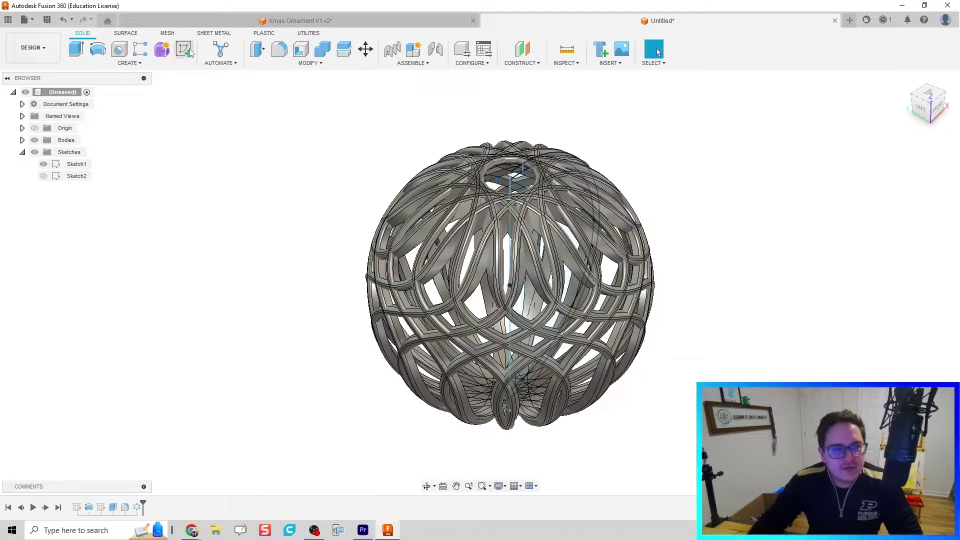
pyautogui.click(189, 52)
pyautogui.click(611, 180)
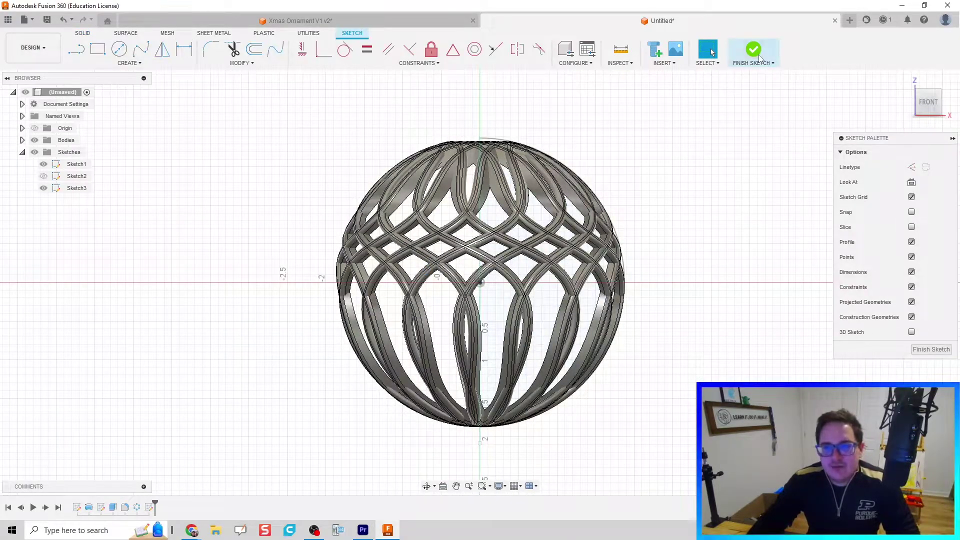
pyautogui.click(759, 57)
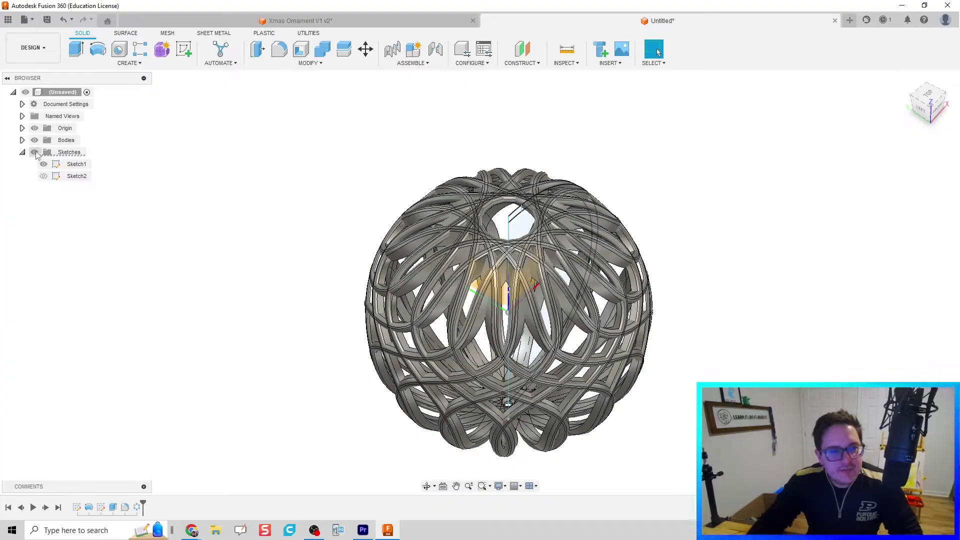
# Hide the ornament body and Sketch1 to expose the origin planes.
pyautogui.click(34, 140)
pyautogui.keyDown('shift'); pyautogui.moveTo(404, 279); pyautogui.dragTo(443, 278, button='middle'); pyautogui.keyUp('shift')
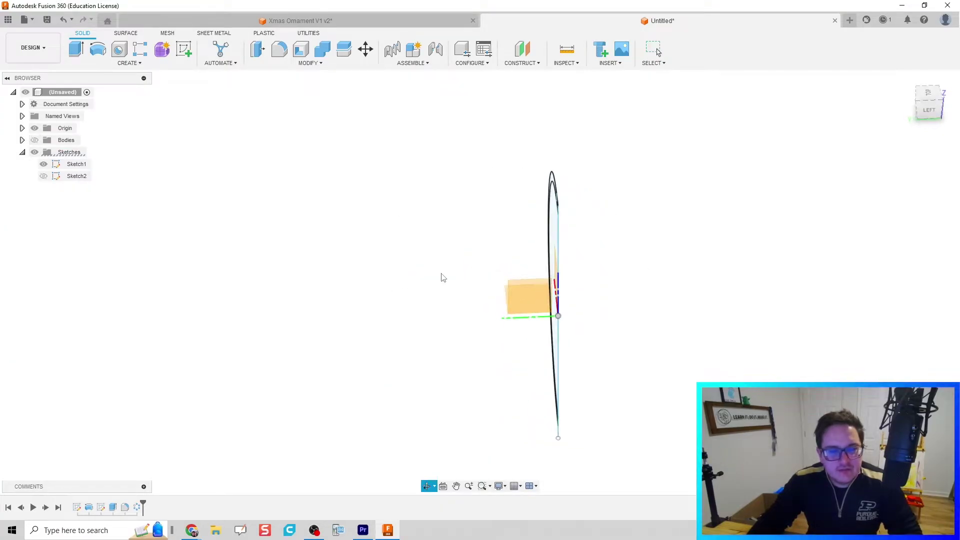
pyautogui.click(43, 164)
pyautogui.moveTo(178, 284)
pyautogui.keyDown('shift'); pyautogui.mouseDown(button='middle')
pyautogui.moveTo(324, 334)
pyautogui.moveTo(406, 284)
pyautogui.mouseUp(button='middle'); pyautogui.keyUp('shift')
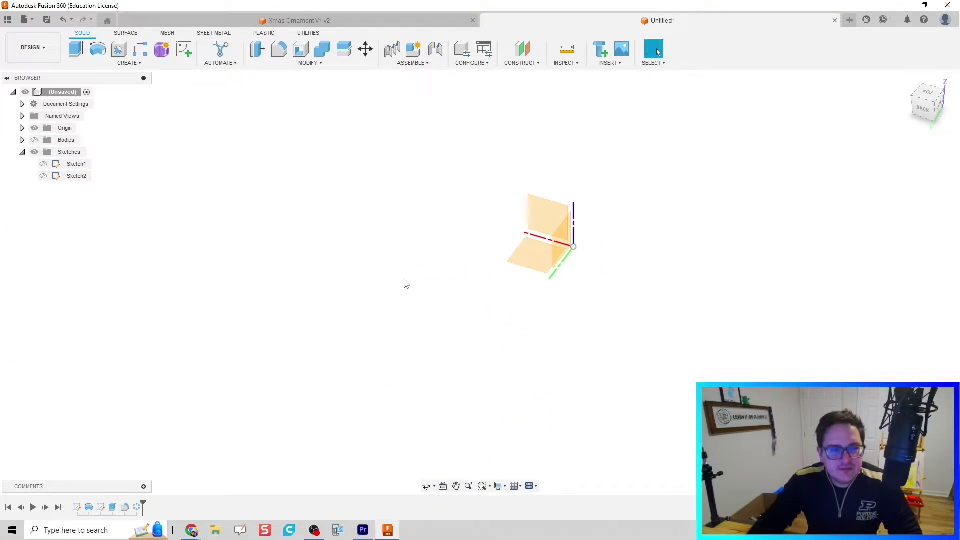
# Offset a plane from the horizontal origin plane up about 1.7 in near the ornament top.
pyautogui.rightClick(540, 264)
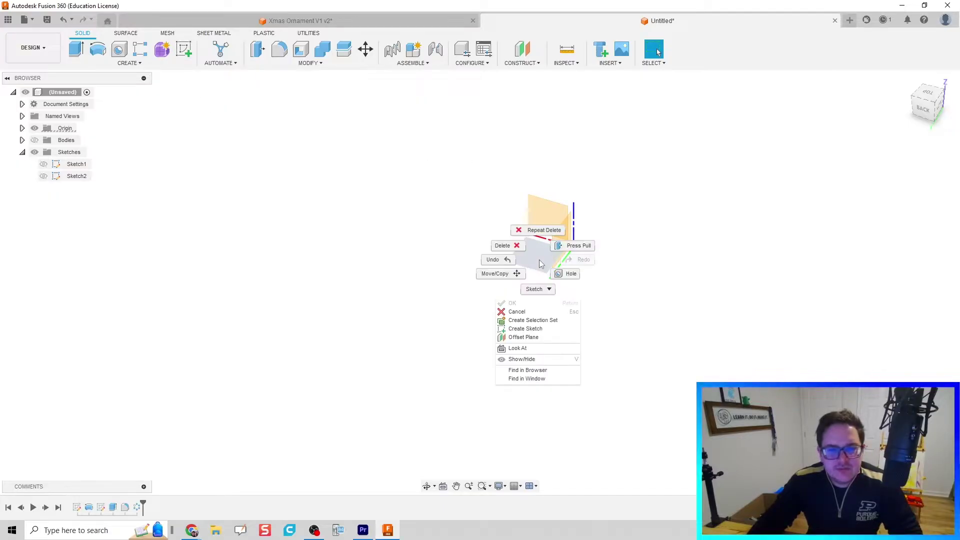
pyautogui.click(538, 338)
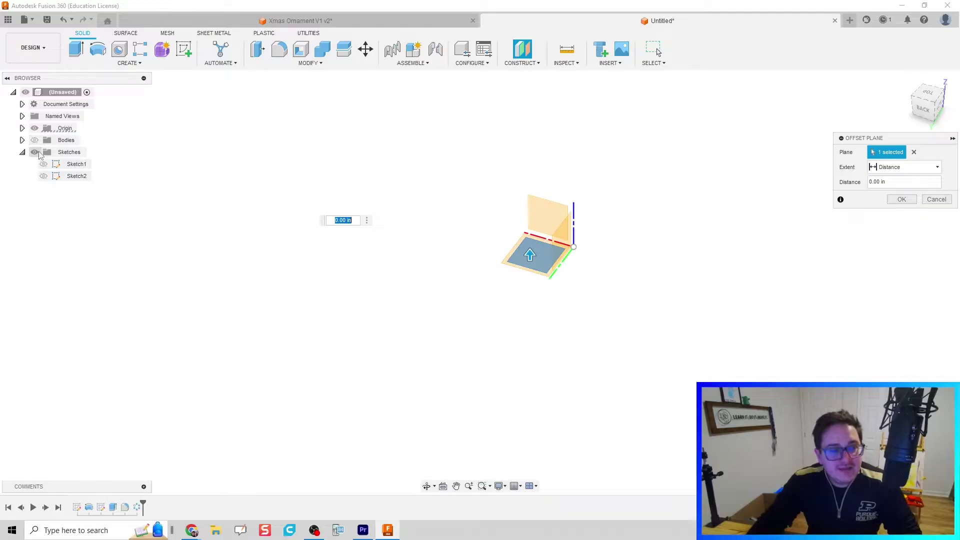
pyautogui.click(34, 152)
pyautogui.click(34, 140)
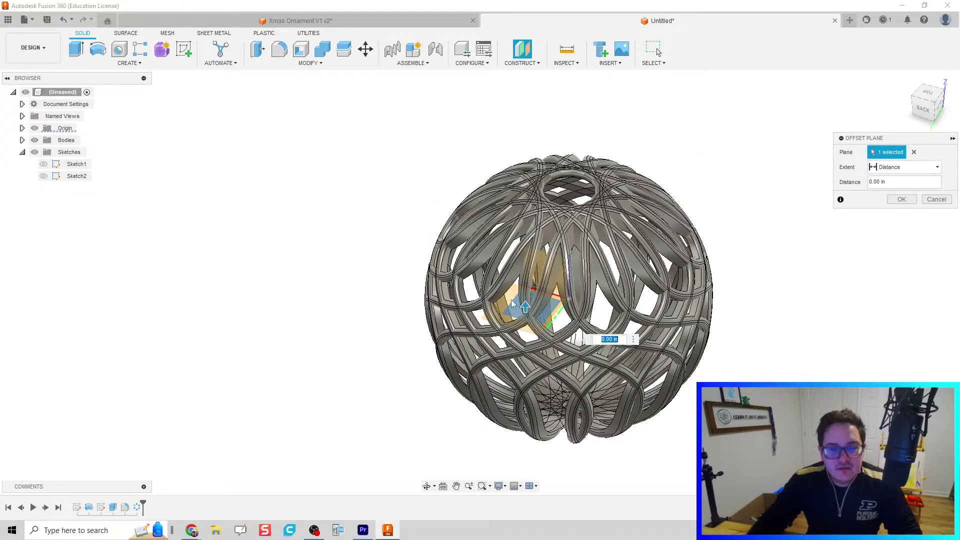
pyautogui.moveTo(523, 305); pyautogui.dragTo(524, 191)
pyautogui.keyDown('shift'); pyautogui.moveTo(458, 152); pyautogui.dragTo(457, 111, button='middle'); pyautogui.keyUp('shift')
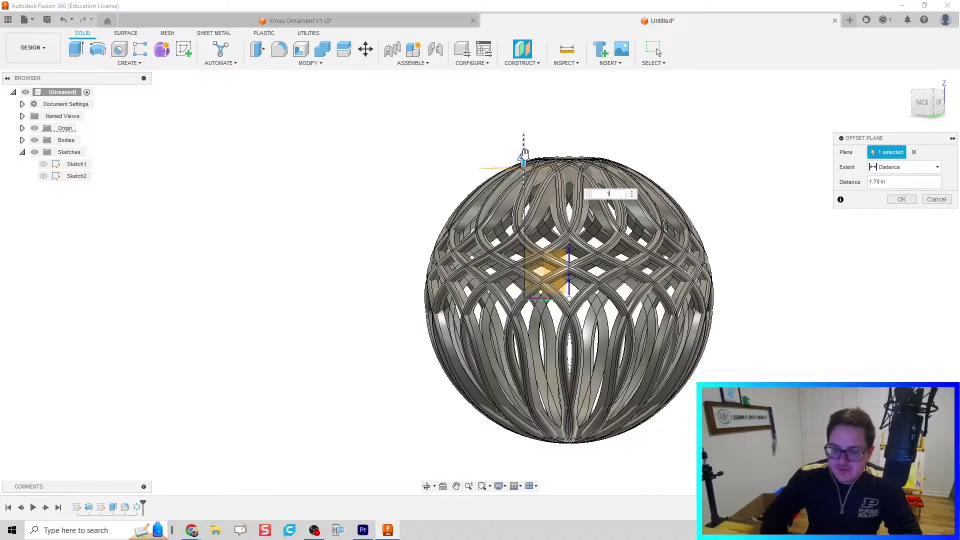
pyautogui.press('Return')
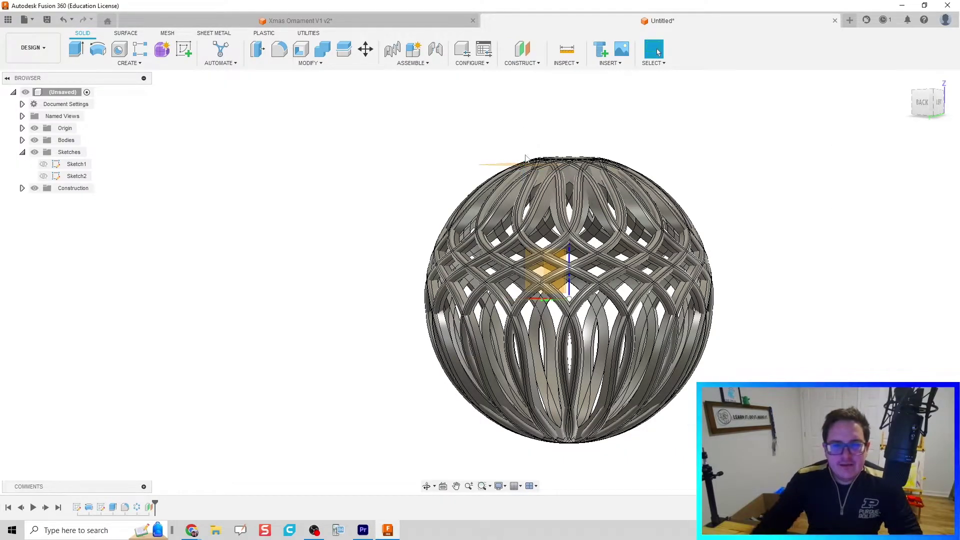
# Draw a circle centred at the origin in a new sketch on the offset plane.
pyautogui.keyDown('shift'); pyautogui.moveTo(523, 156); pyautogui.dragTo(510, 194, button='middle'); pyautogui.keyUp('shift')
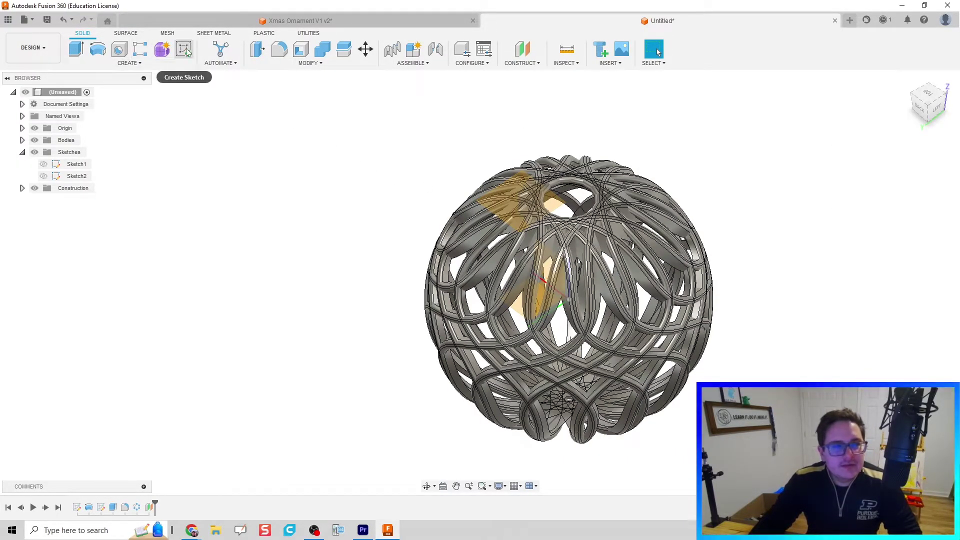
pyautogui.click(184, 49)
pyautogui.click(502, 198)
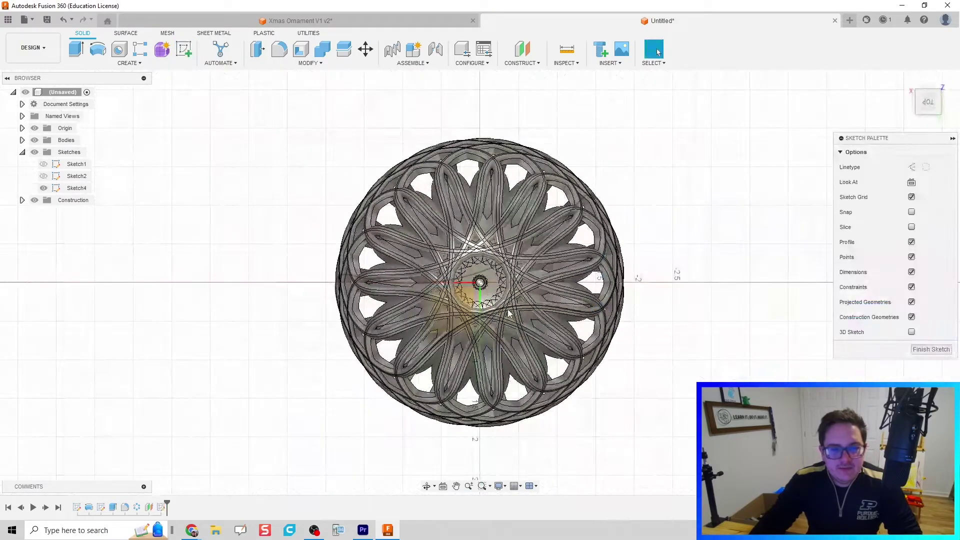
pyautogui.scroll(-5, 487, 282)
pyautogui.press('c')
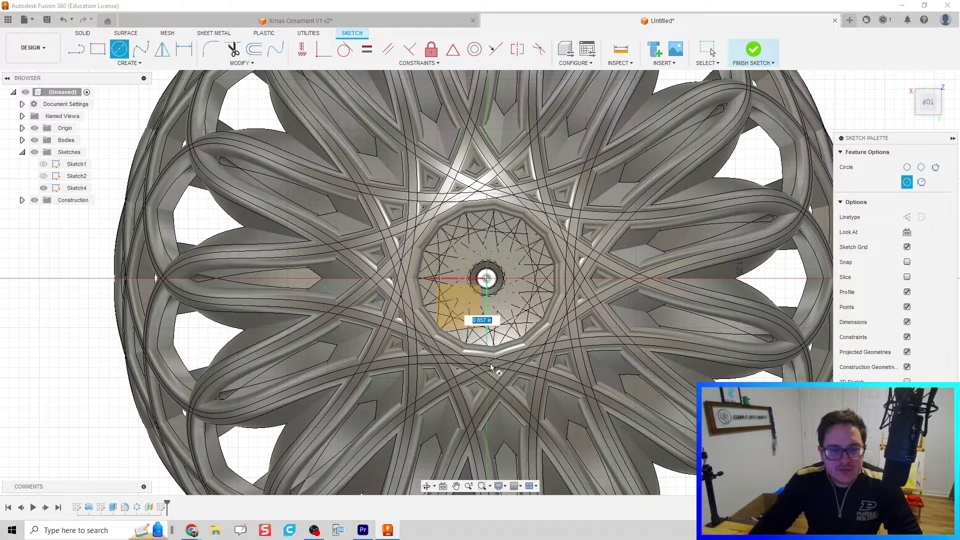
pyautogui.press('Escape')
pyautogui.keyDown('shift'); pyautogui.moveTo(490, 365); pyautogui.dragTo(546, 213, button='middle'); pyautogui.keyUp('shift')
# Extrude the circle 0.15 in upward, joined to the lattice body as a cap.
pyautogui.click(770, 50)
pyautogui.click(511, 250)
pyautogui.press('e')
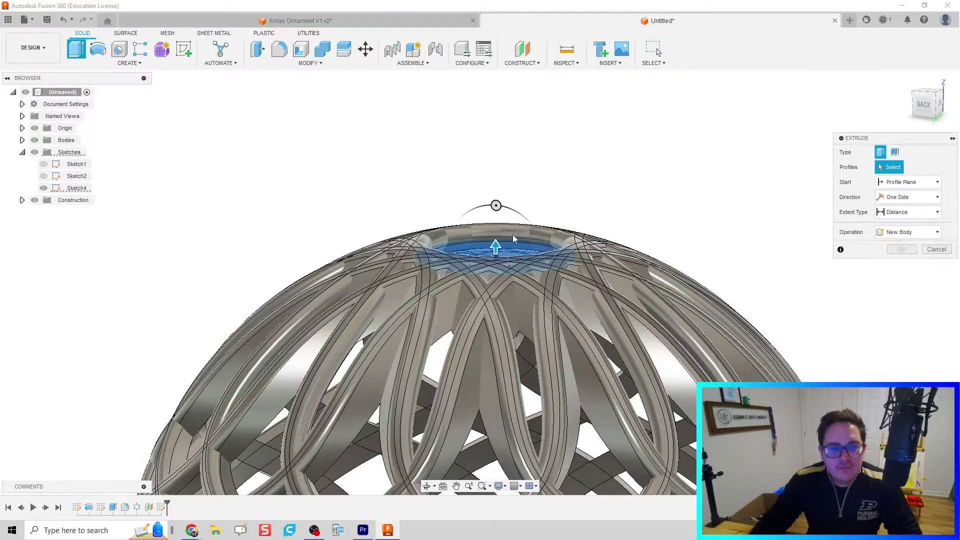
pyautogui.moveTo(497, 228); pyautogui.dragTo(497, 216)
pyautogui.click(926, 263)
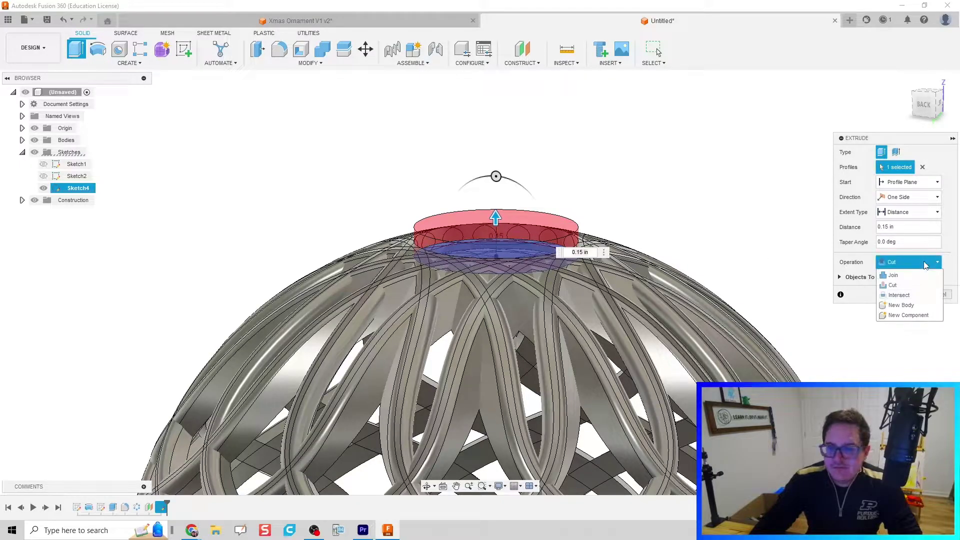
pyautogui.click(914, 285)
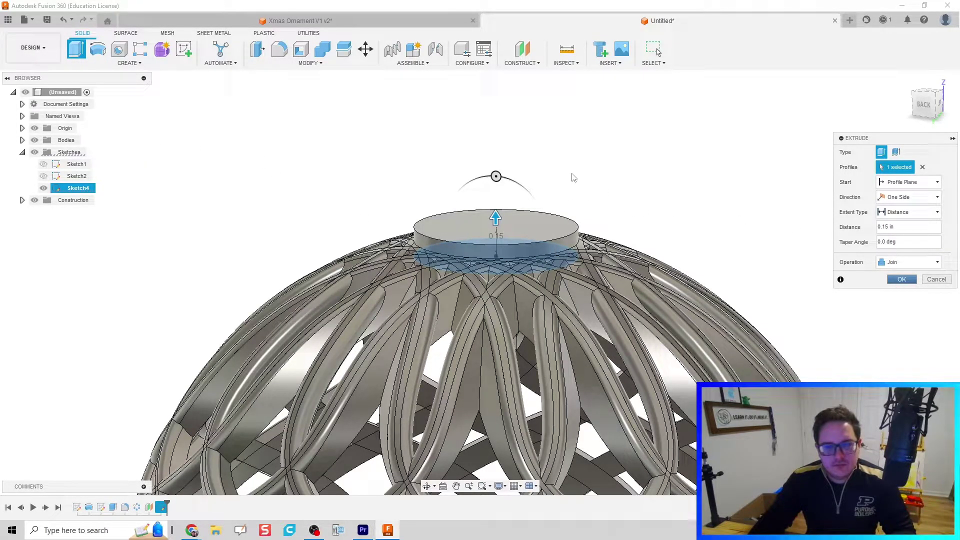
pyautogui.click(901, 280)
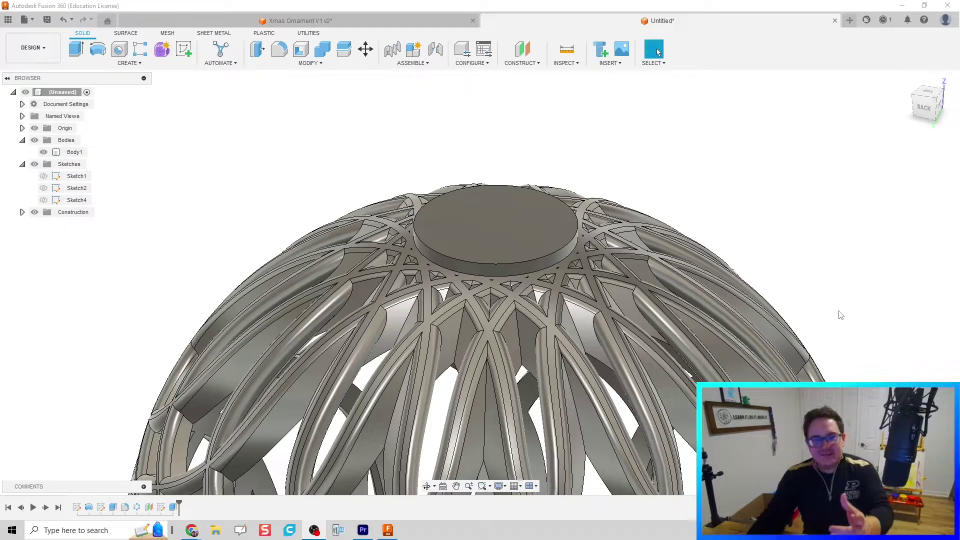
# Orbit and zoom to inspect the new cap, then deselect the body.
pyautogui.keyDown('shift'); pyautogui.moveTo(793, 294); pyautogui.dragTo(780, 245, button='middle'); pyautogui.keyUp('shift')
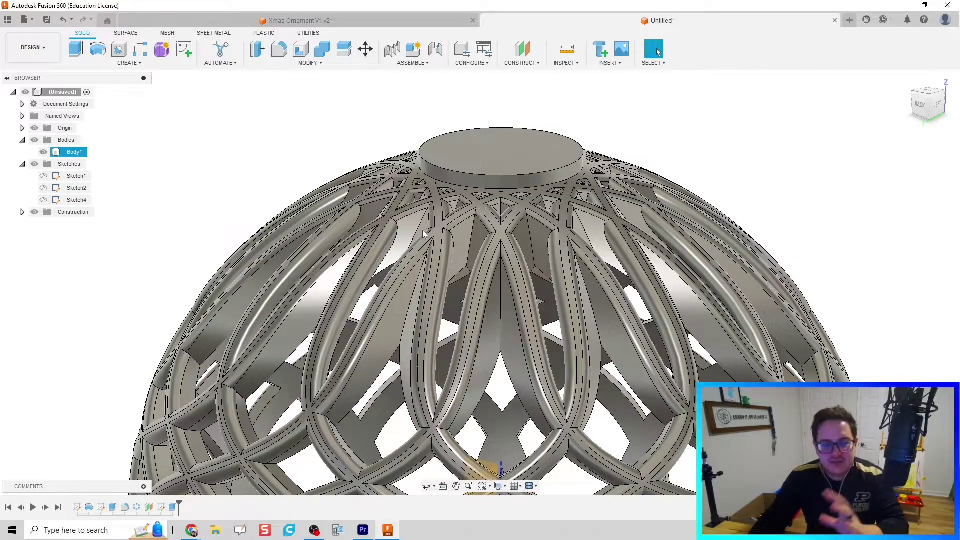
pyautogui.scroll(-2, 423, 256)
pyautogui.scroll(-2, 423, 256)
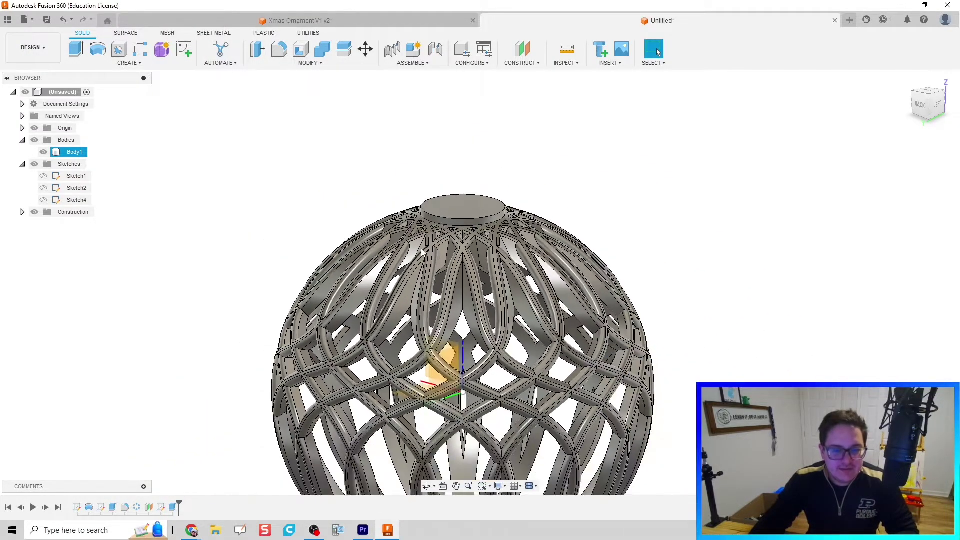
pyautogui.keyDown('shift'); pyautogui.moveTo(422, 256); pyautogui.dragTo(440, 245, button='middle'); pyautogui.keyUp('shift')
pyautogui.click(325, 165)
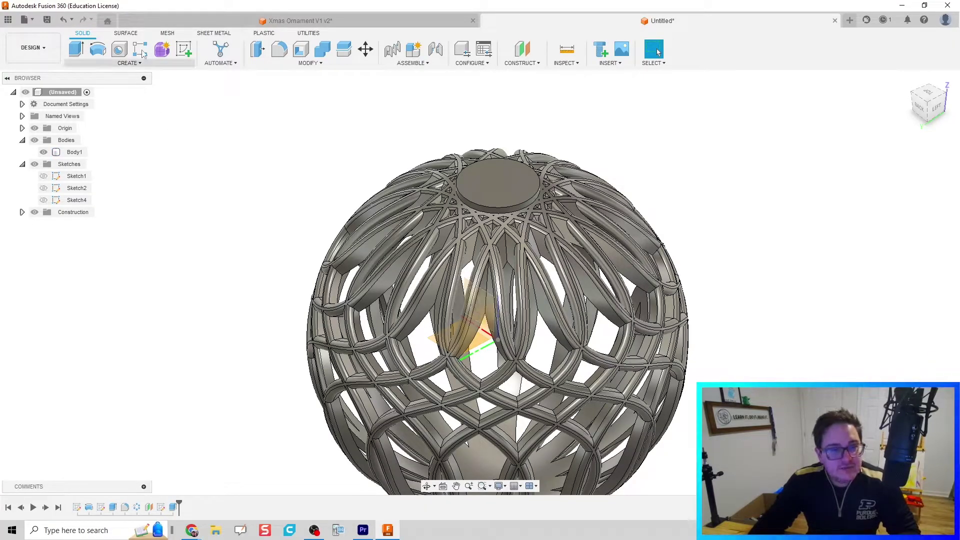
# Draw two concentric circles above the cap in a sketch on a vertical origin plane.
pyautogui.click(183, 49)
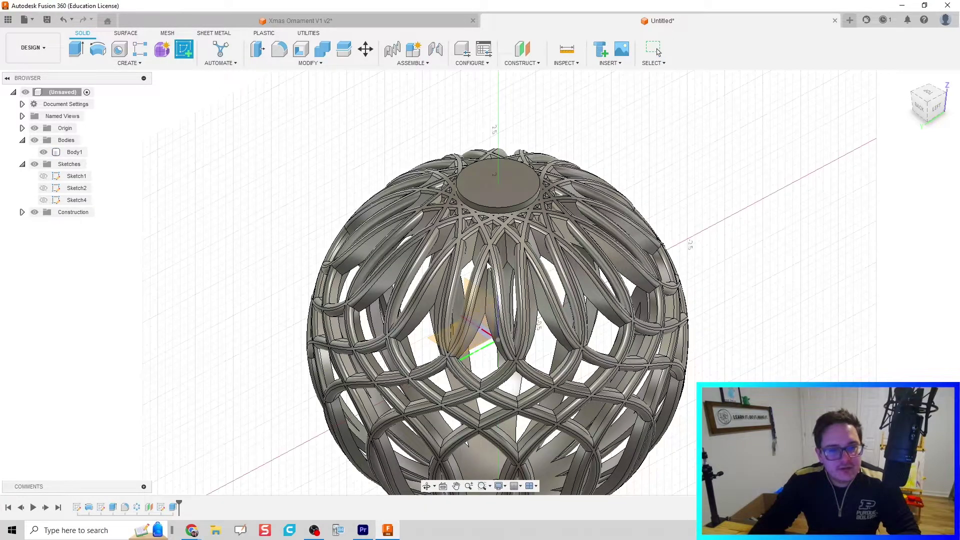
pyautogui.click(466, 290)
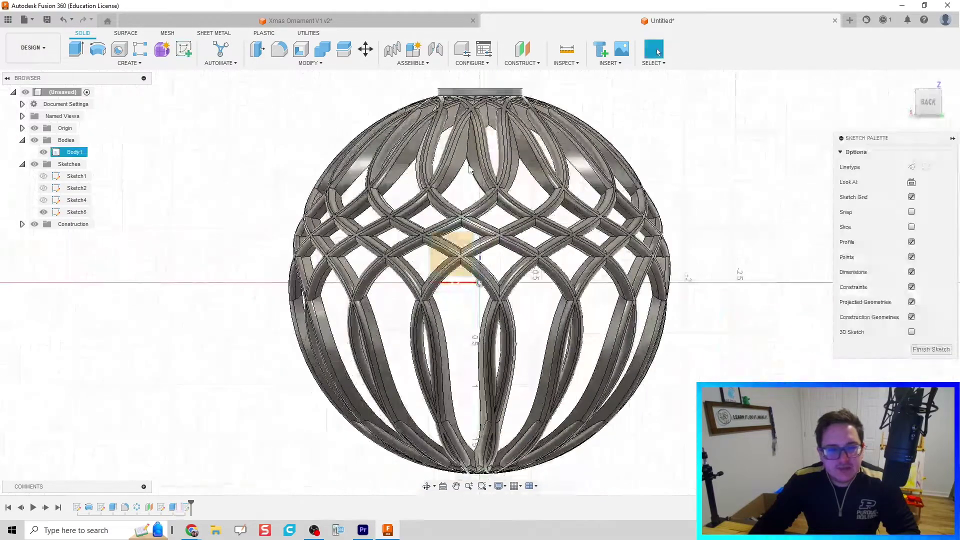
pyautogui.scroll(3, 492, 290)
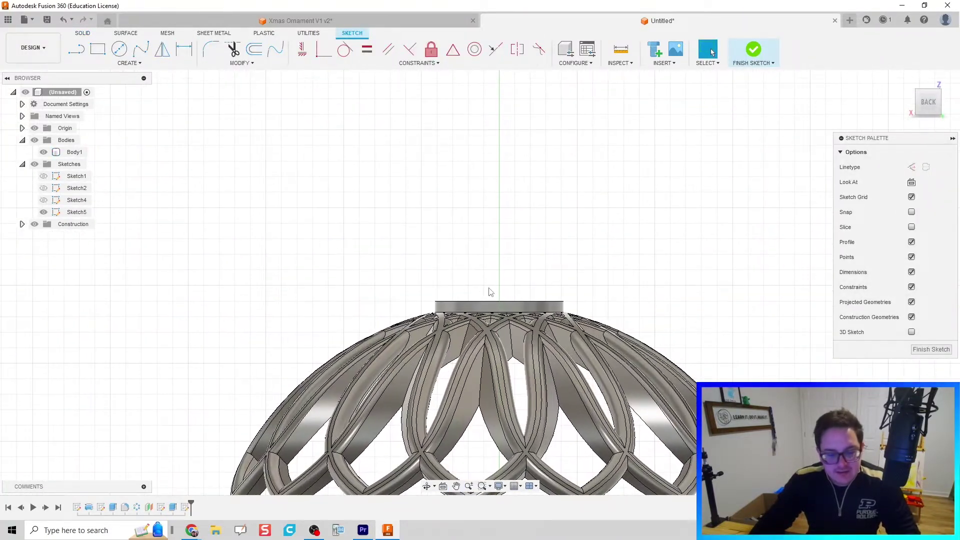
pyautogui.press('c')
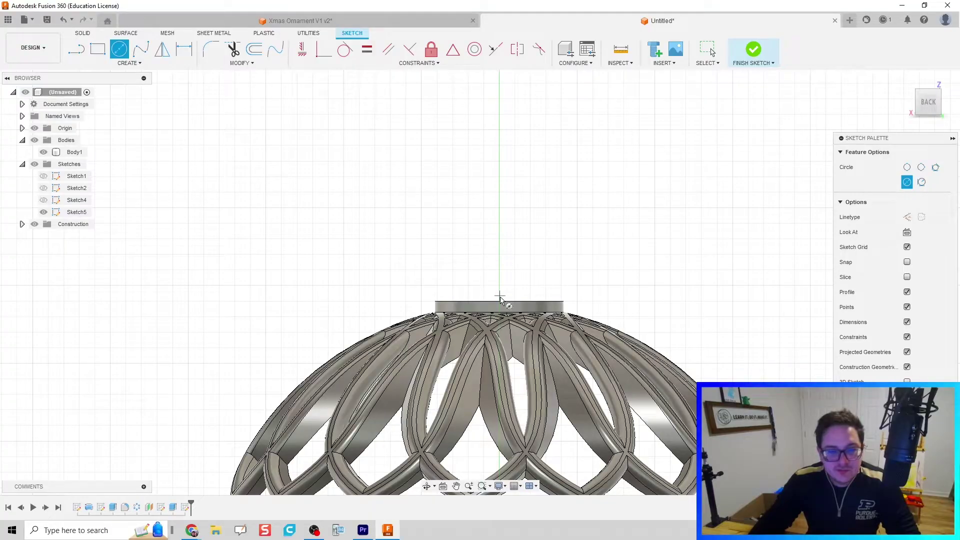
pyautogui.click(499, 238)
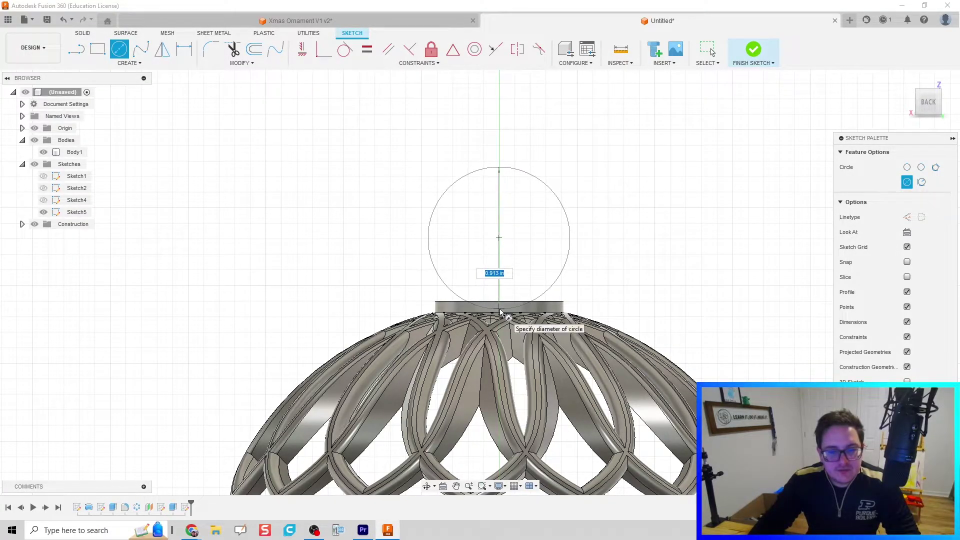
pyautogui.press('Escape')
pyautogui.press('c')
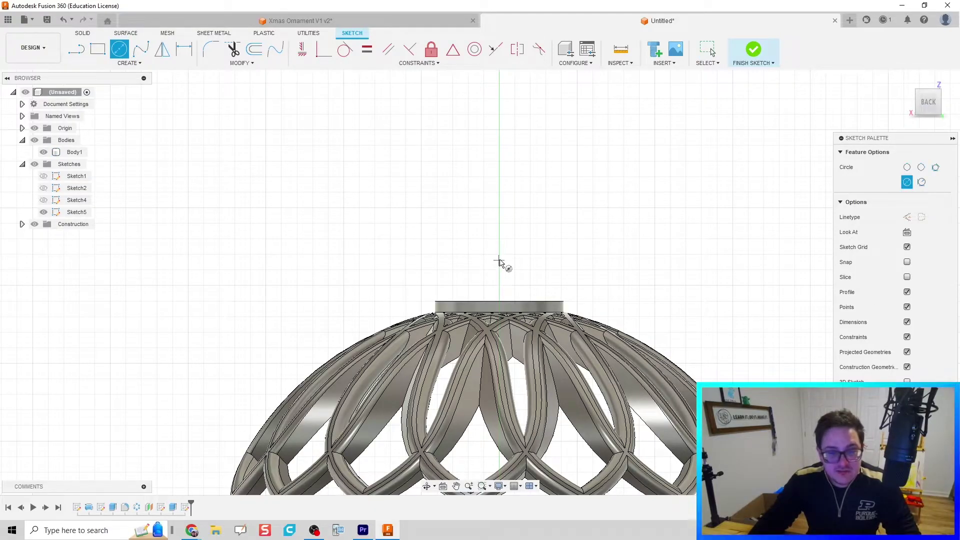
pyautogui.click(499, 256)
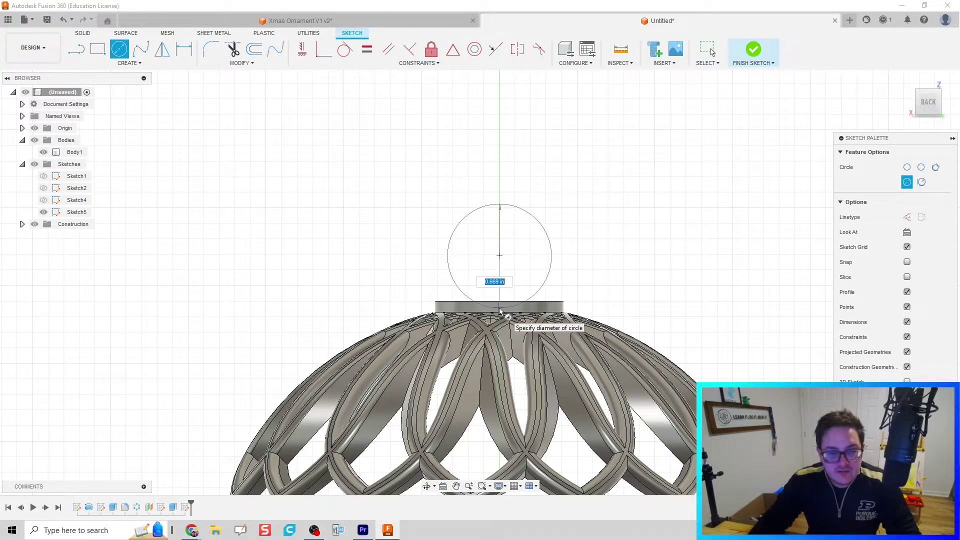
pyautogui.click(499, 307)
pyautogui.click(499, 256)
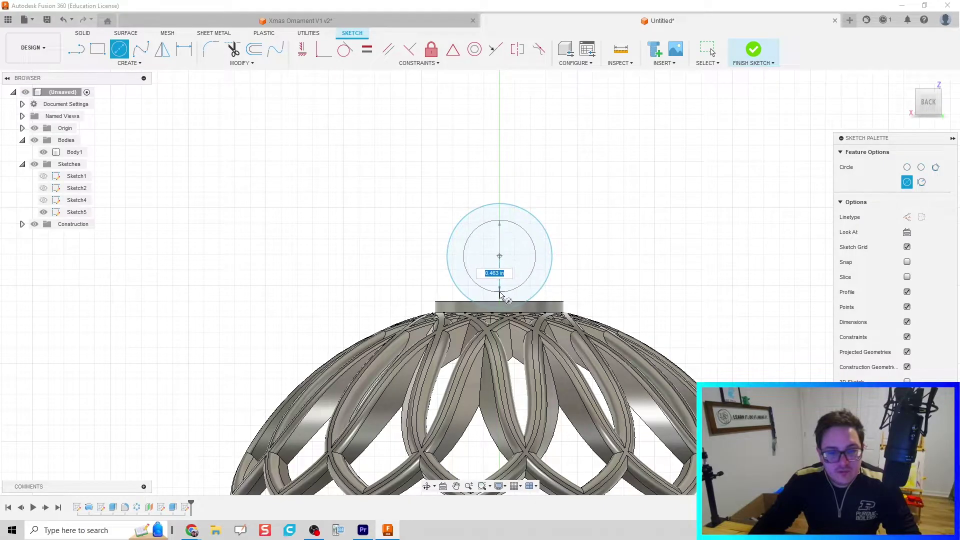
pyautogui.click(500, 293)
# Dimension the outer circle Ø0.65 in and the inner circle Ø0.45 in, then finish the sketch.
pyautogui.press('d')
pyautogui.click(551, 274)
pyautogui.click(570, 246)
pyautogui.write('0.65')
pyautogui.press('Return')
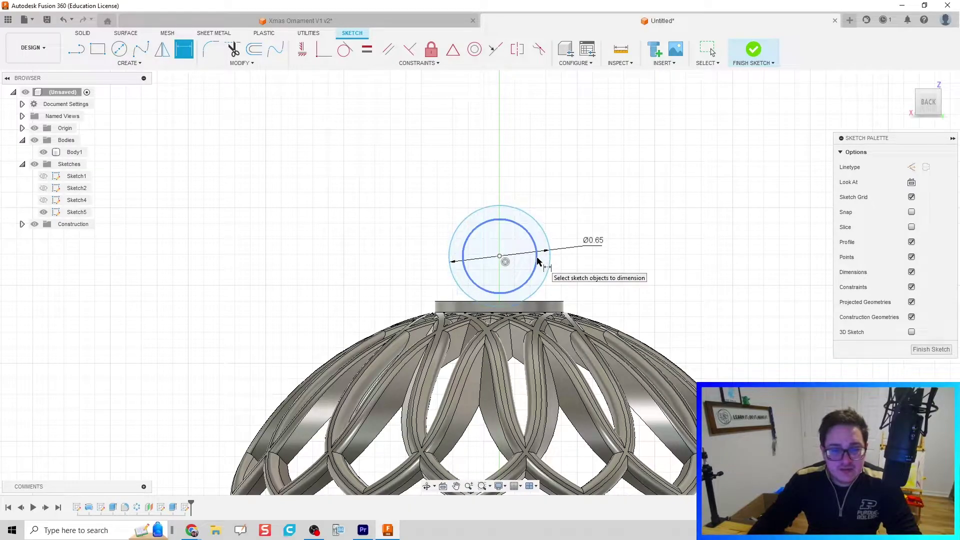
pyautogui.click(535, 266)
pyautogui.click(566, 200)
pyautogui.write('0')
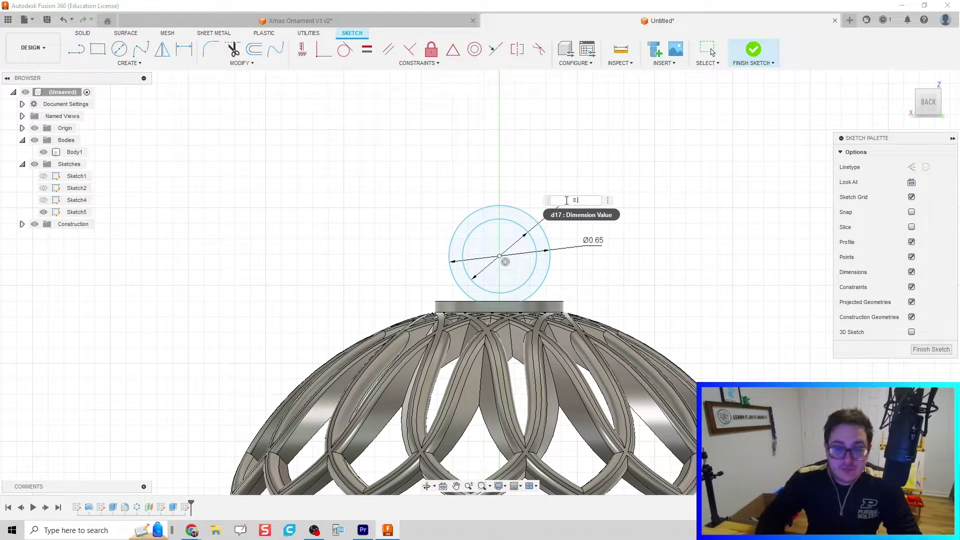
pyautogui.write('.45')
pyautogui.press('Return')
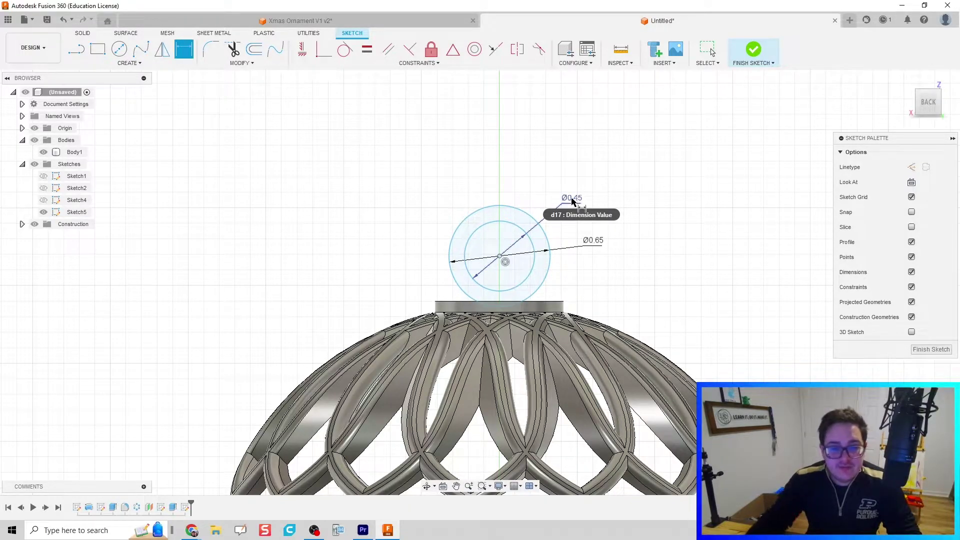
pyautogui.click(753, 50)
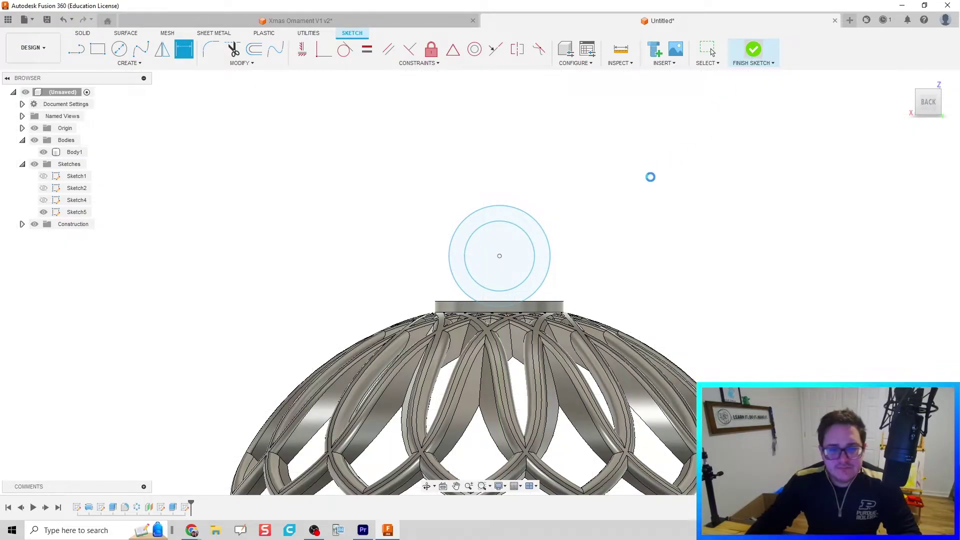
# Extrude the ring profile symmetrically by 0.125 in, joined to the ornament body.
pyautogui.press('e')
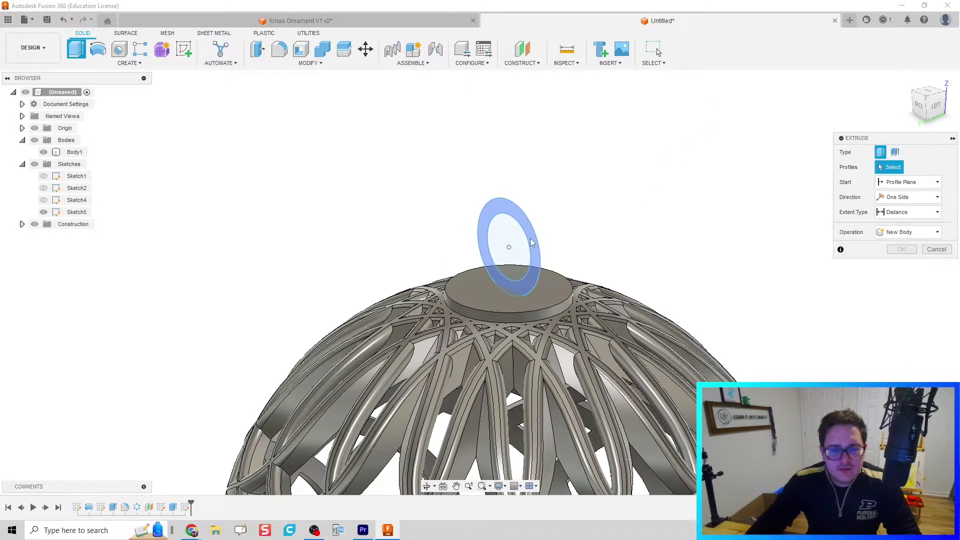
pyautogui.click(905, 198)
pyautogui.click(907, 228)
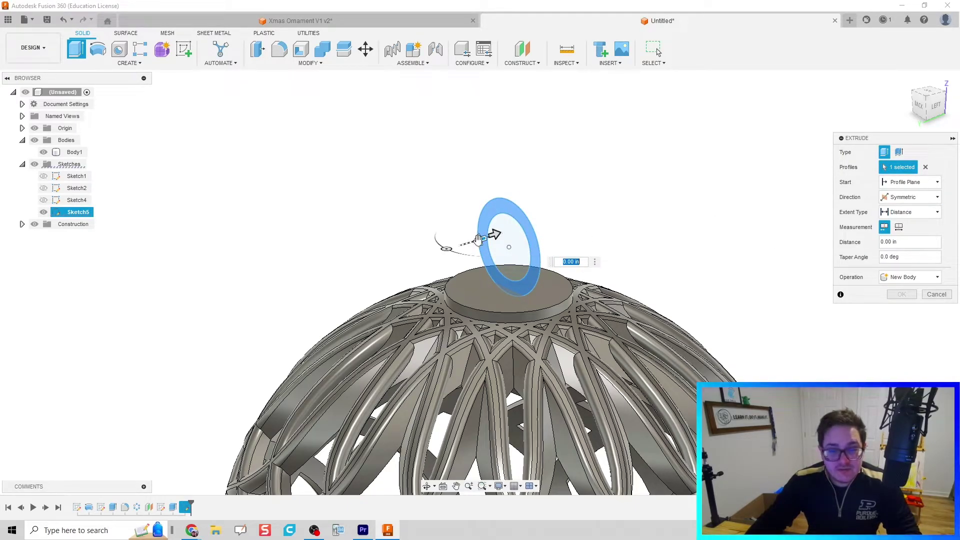
pyautogui.moveTo(474, 241); pyautogui.dragTo(452, 245)
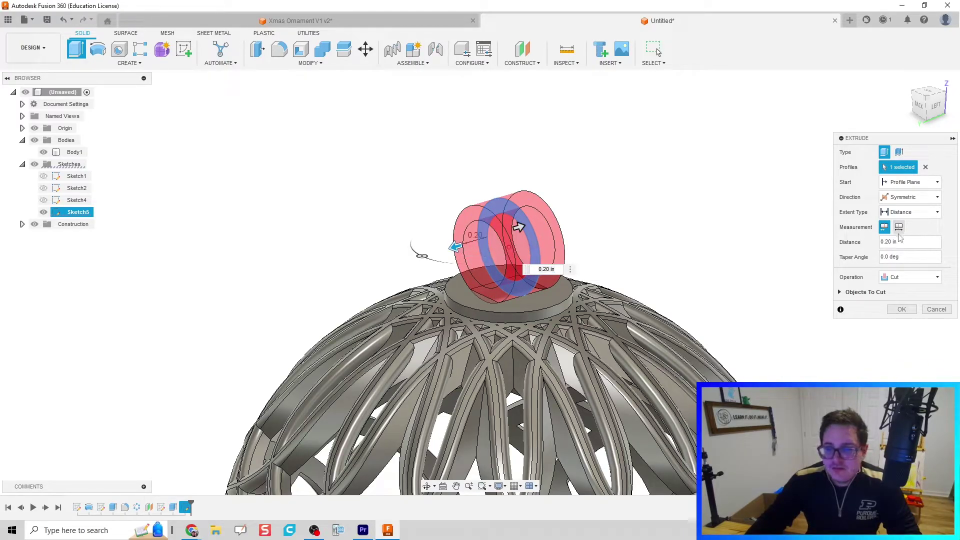
pyautogui.click(906, 277)
pyautogui.click(908, 290)
pyautogui.keyDown('shift'); pyautogui.moveTo(604, 197); pyautogui.dragTo(615, 204, button='middle'); pyautogui.keyUp('shift')
pyautogui.write('0.125')
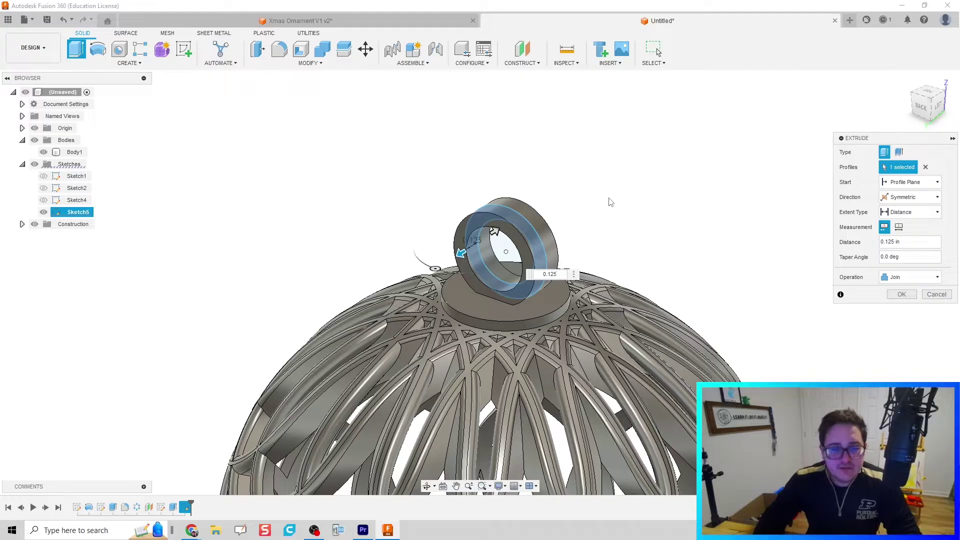
pyautogui.press('Return')
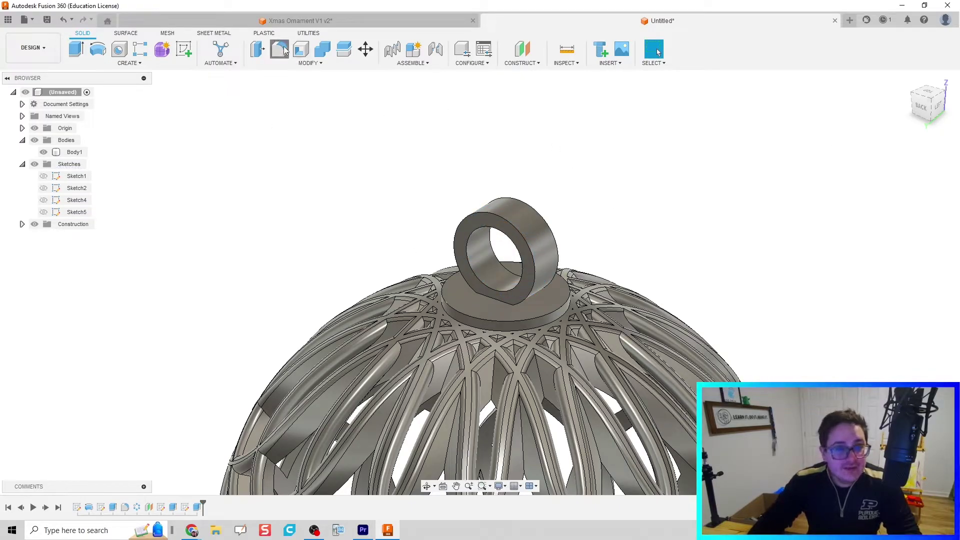
# Round the hanging ring's edges with a 0.05 in fillet.
pyautogui.click(279, 49)
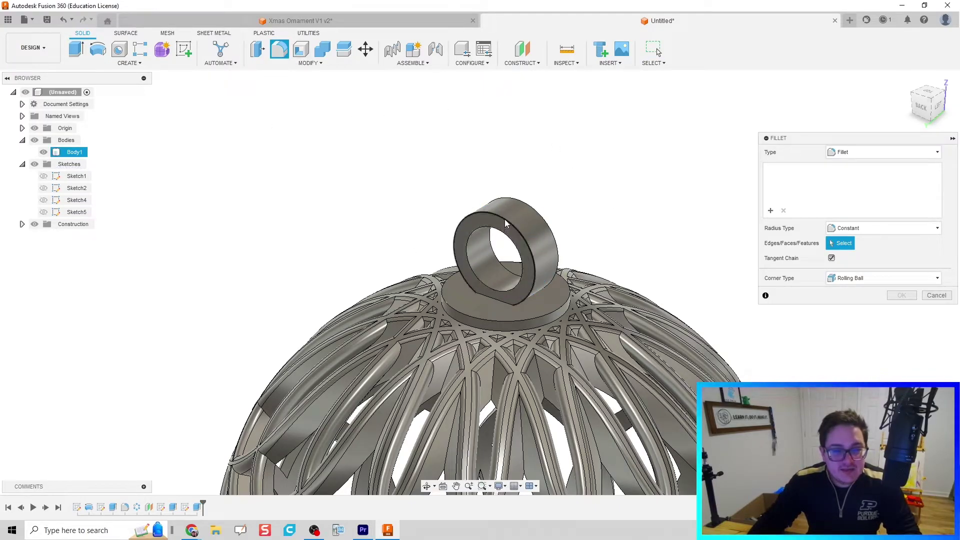
pyautogui.click(505, 226)
pyautogui.keyDown('shift'); pyautogui.moveTo(545, 169); pyautogui.dragTo(525, 192, button='middle'); pyautogui.keyUp('shift')
pyautogui.moveTo(525, 196); pyautogui.dragTo(522, 195)
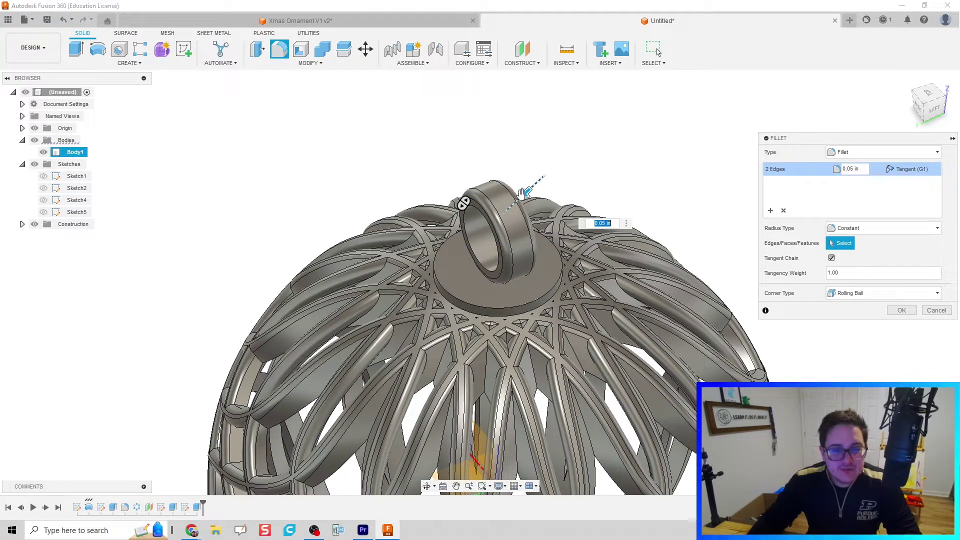
pyautogui.keyDown('shift'); pyautogui.moveTo(660, 360); pyautogui.dragTo(678, 298, button='middle'); pyautogui.keyUp('shift')
pyautogui.click(901, 310)
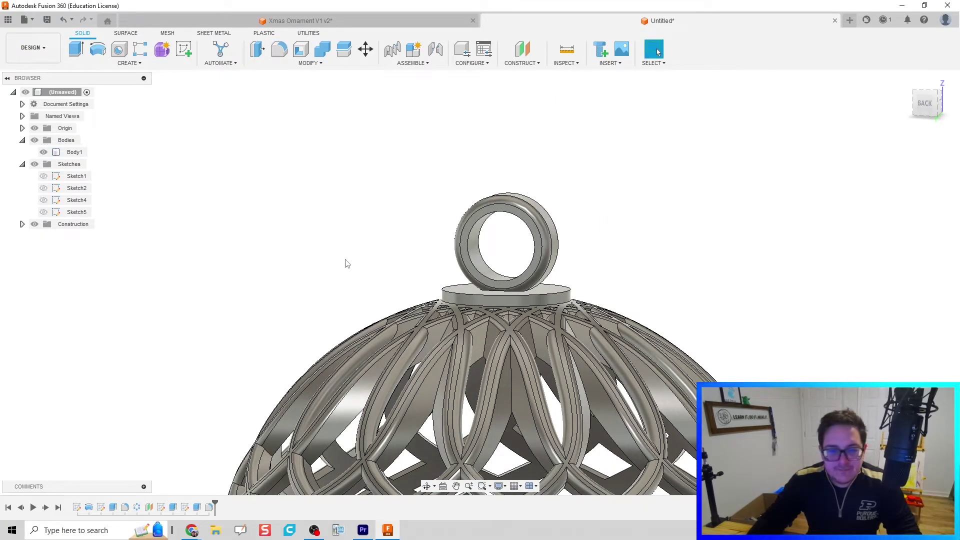
pyautogui.scroll(-2, 345, 255)
pyautogui.scroll(-3, 354, 251)
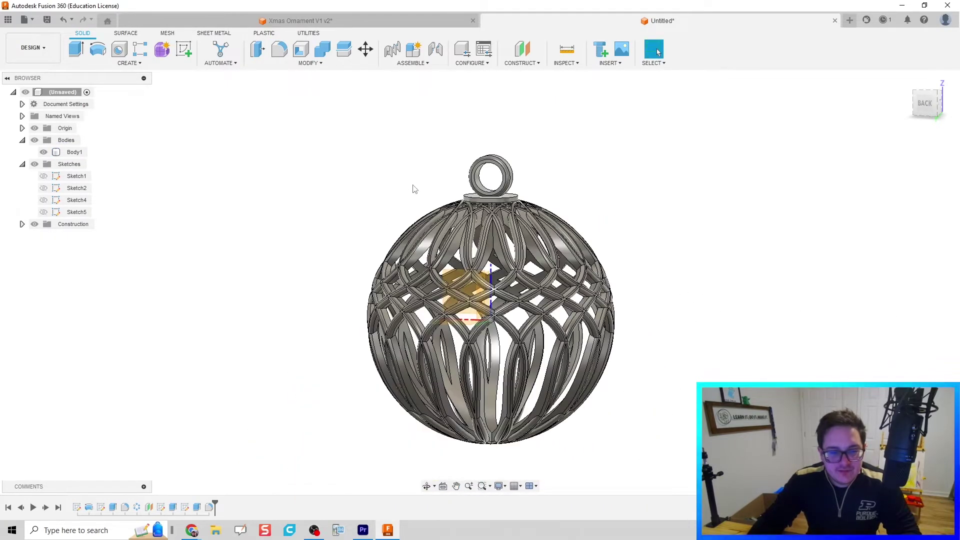
pyautogui.keyDown('shift'); pyautogui.moveTo(413, 189); pyautogui.dragTo(407, 197, button='middle'); pyautogui.keyUp('shift')
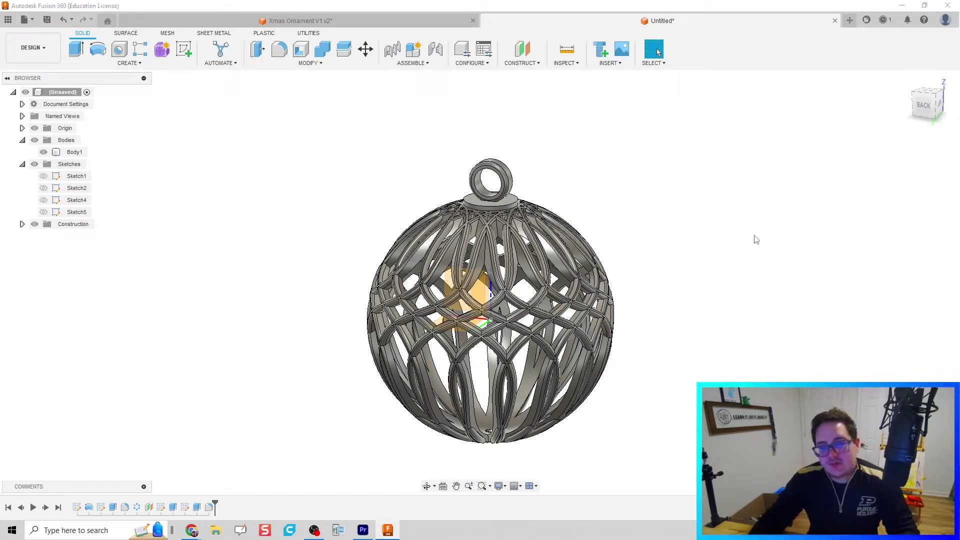
# Search the appearance library for 'red' and apply Acrylic (Red) to the ornament body.
pyautogui.press('a')
pyautogui.click(786, 295)
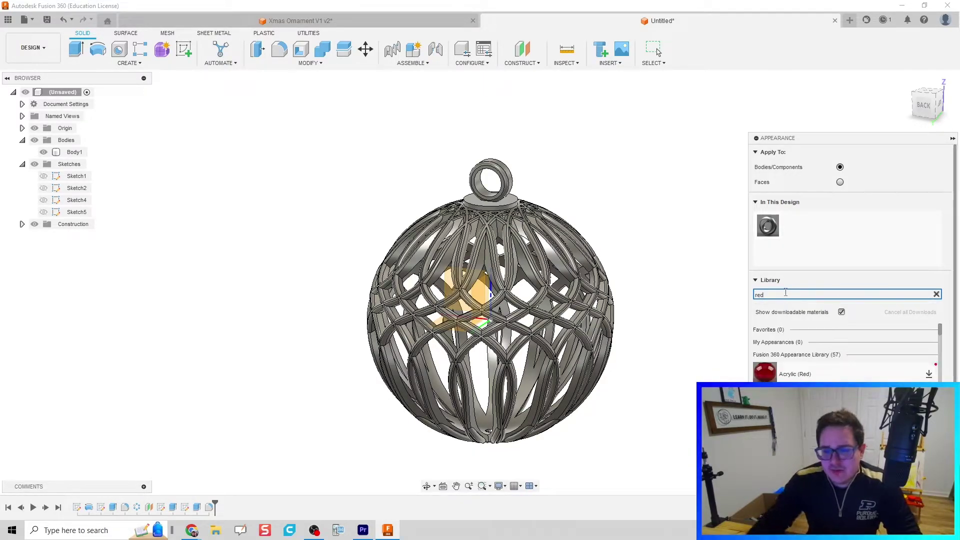
pyautogui.moveTo(765, 372); pyautogui.dragTo(608, 302)
pyautogui.keyDown('shift'); pyautogui.moveTo(643, 272); pyautogui.dragTo(634, 274, button='middle'); pyautogui.keyUp('shift')
pyautogui.press('Escape')
pyautogui.scroll(3, 495, 194)
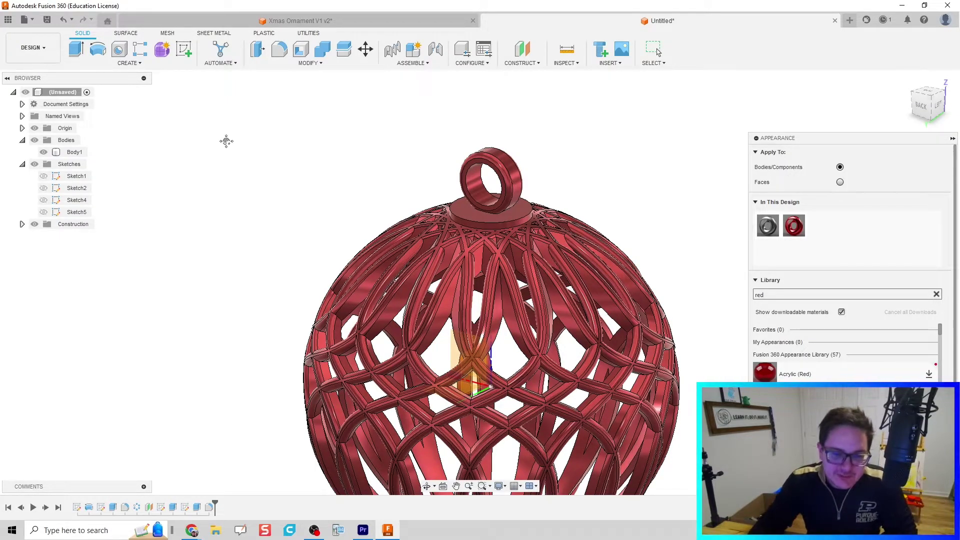
pyautogui.scroll(-5, 240, 84)
pyautogui.moveTo(274, 158); pyautogui.dragTo(303, 198, button='middle')
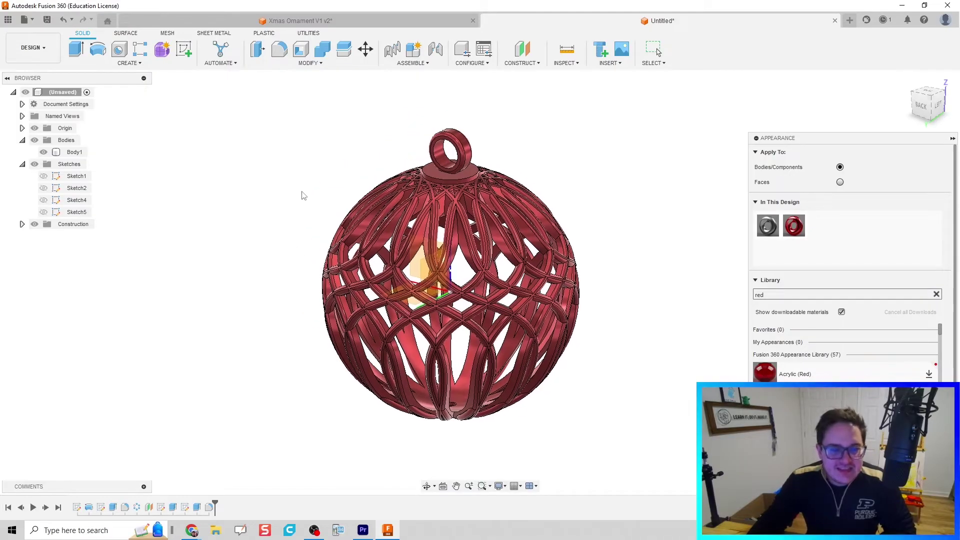